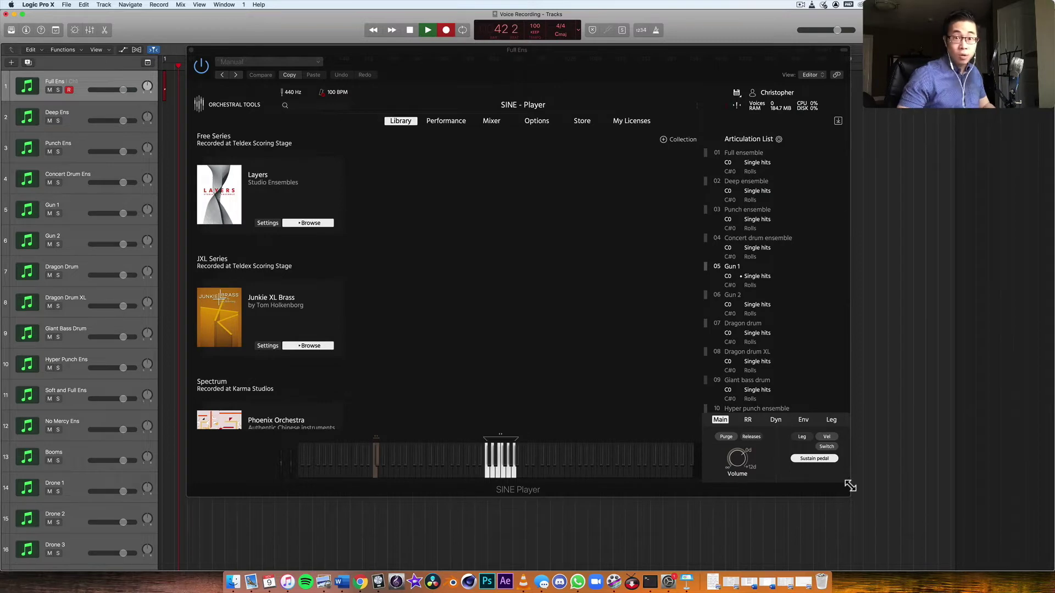
Open the Dagu collection's instrument browser in the SINE Player library
left_click_drag(489, 70, 481, 66)
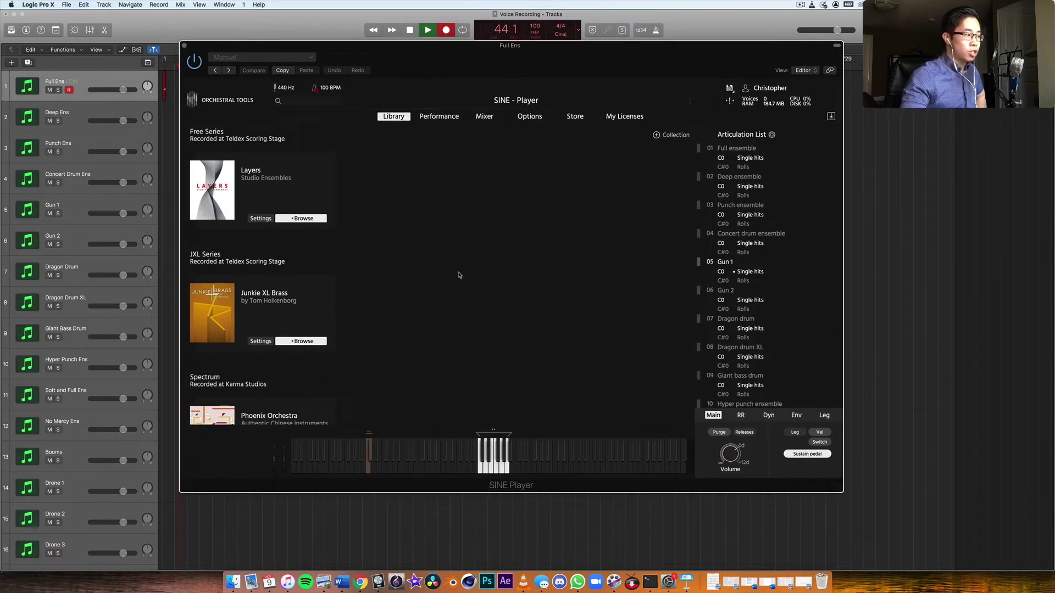
scroll(439, 248, "down", 6)
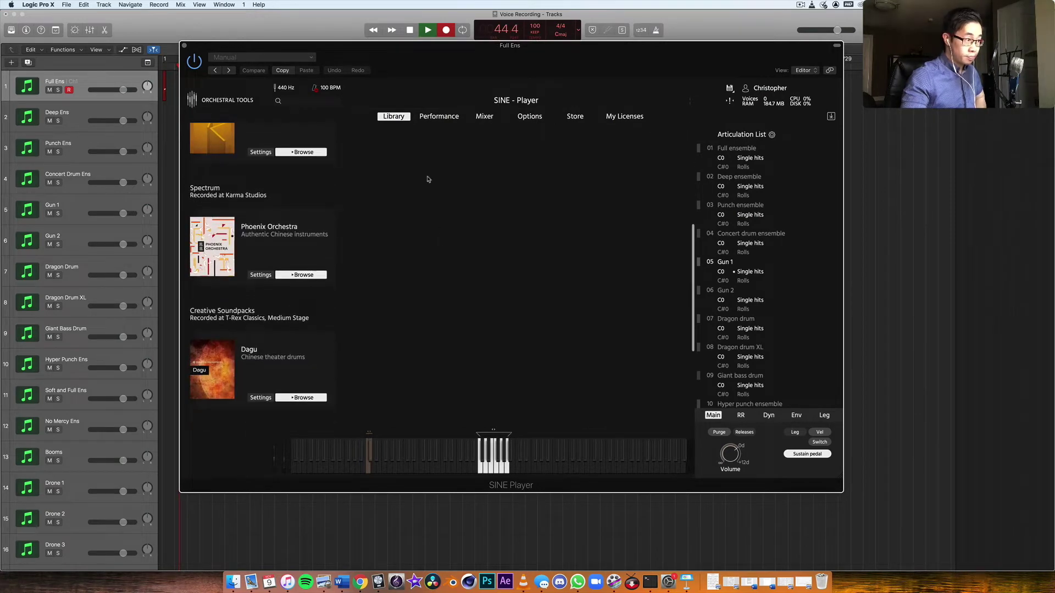
scroll(448, 190, "down", 3)
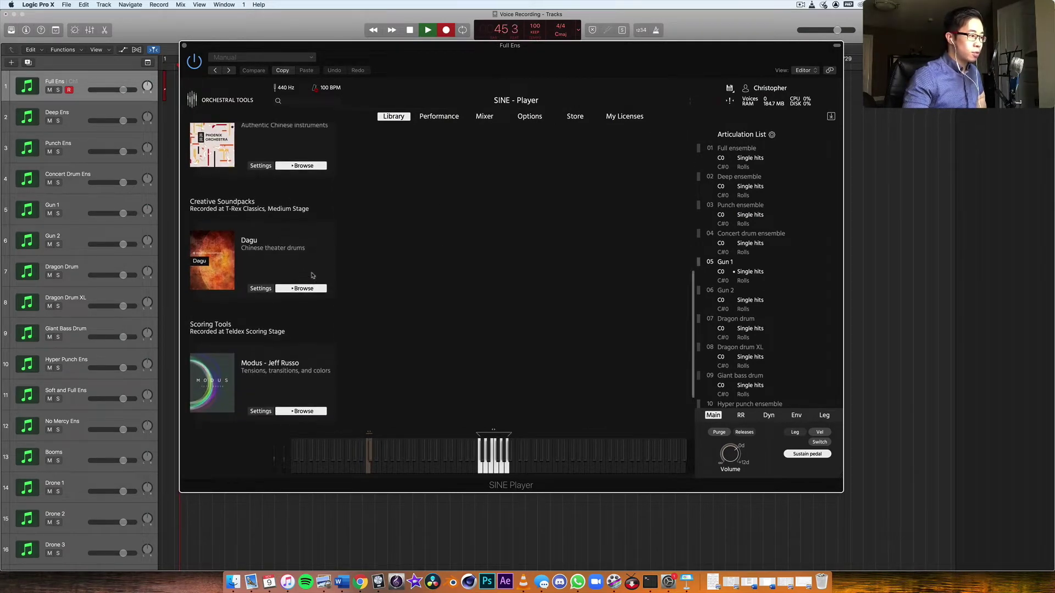
left_click(297, 282)
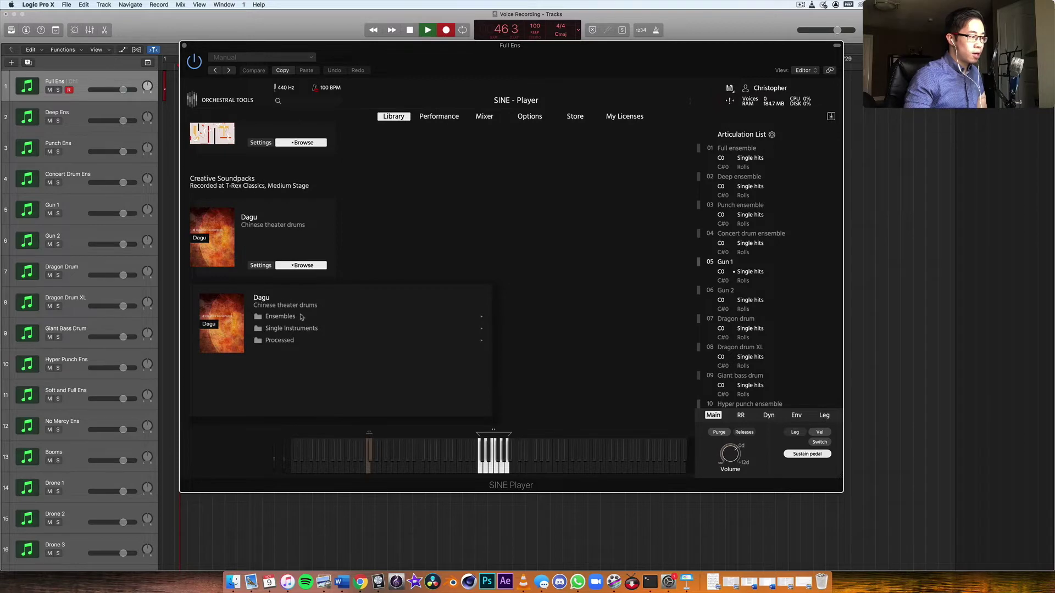
Expand Dagu's Ensembles, Single Instruments, Processed and Drones folders, and show the Full ensemble's articulations
left_click(325, 318)
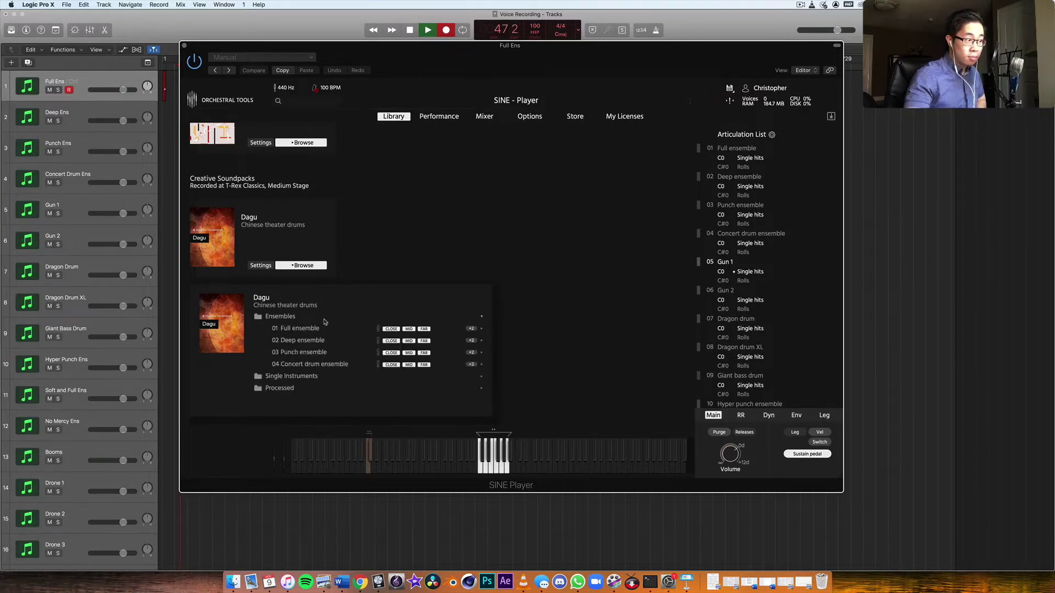
scroll(324, 341, "down", 1)
left_click(324, 352)
scroll(325, 350, "down", 4)
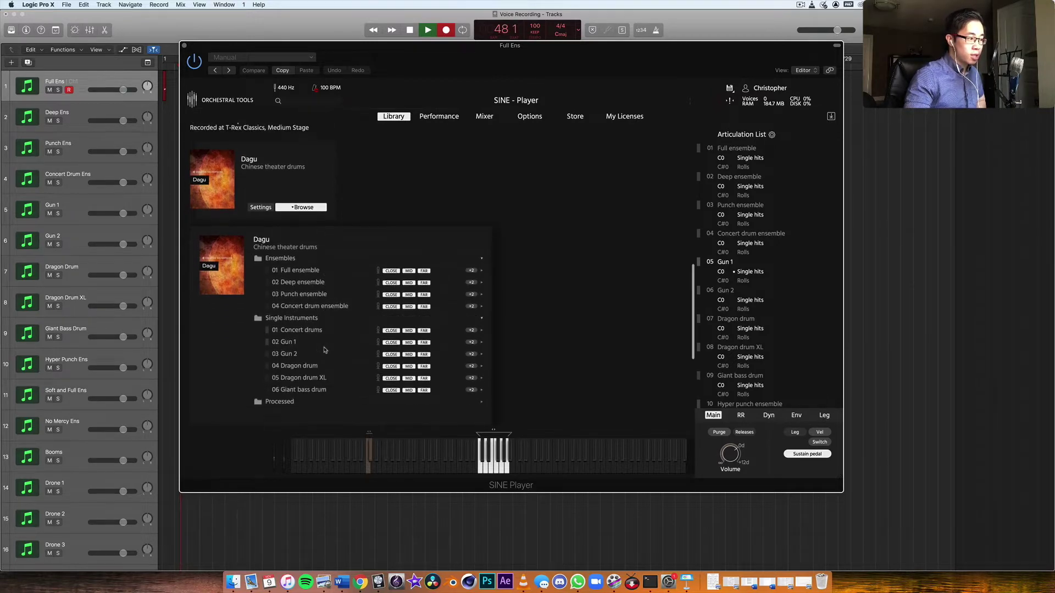
scroll(349, 357, "down", 2)
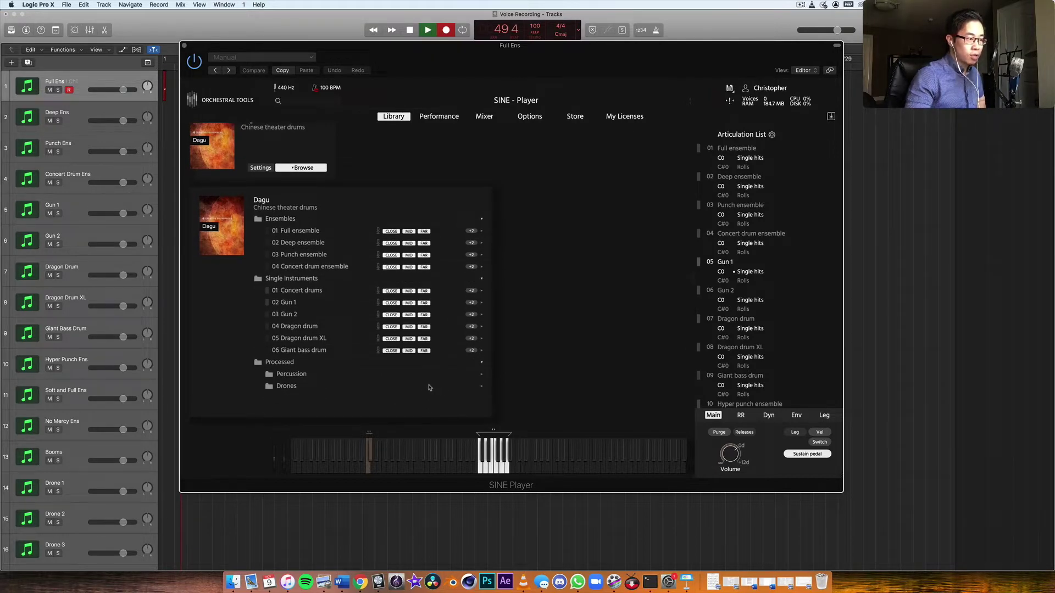
left_click(375, 386)
scroll(385, 368, "down", 2)
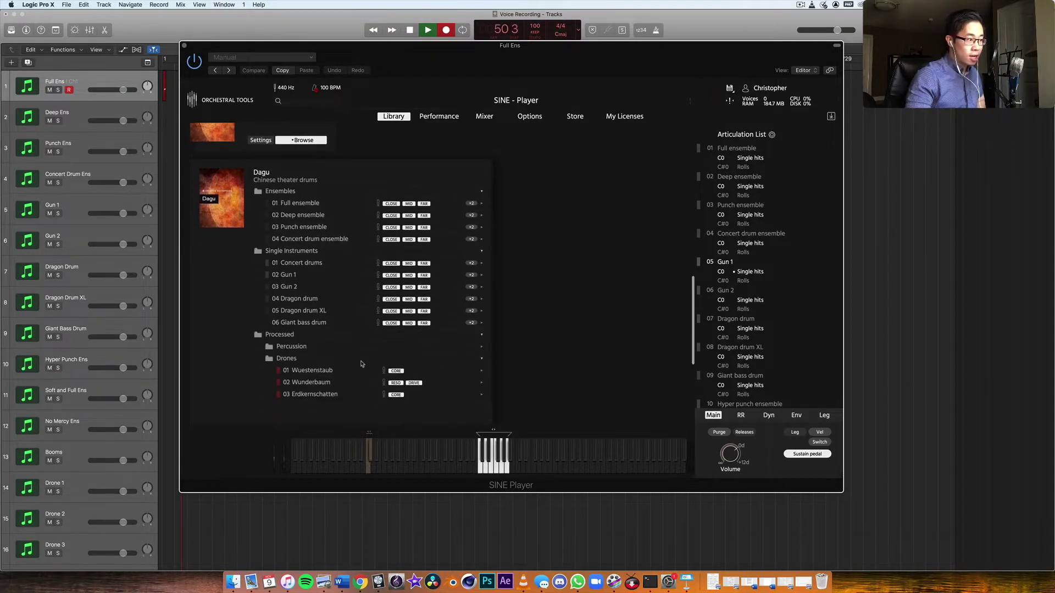
left_click(339, 346)
left_click(339, 346)
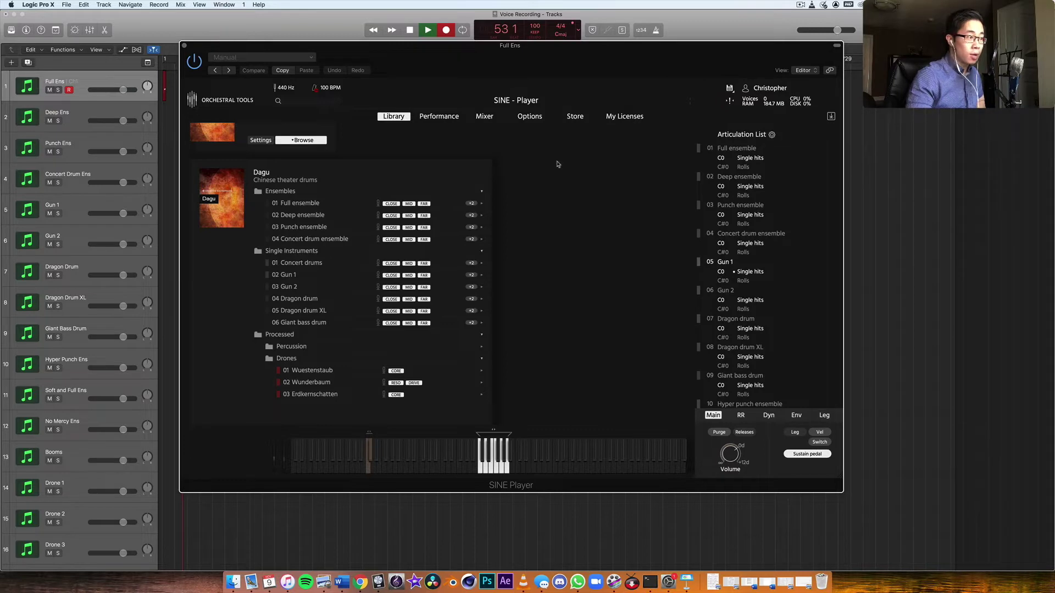
left_click(310, 205)
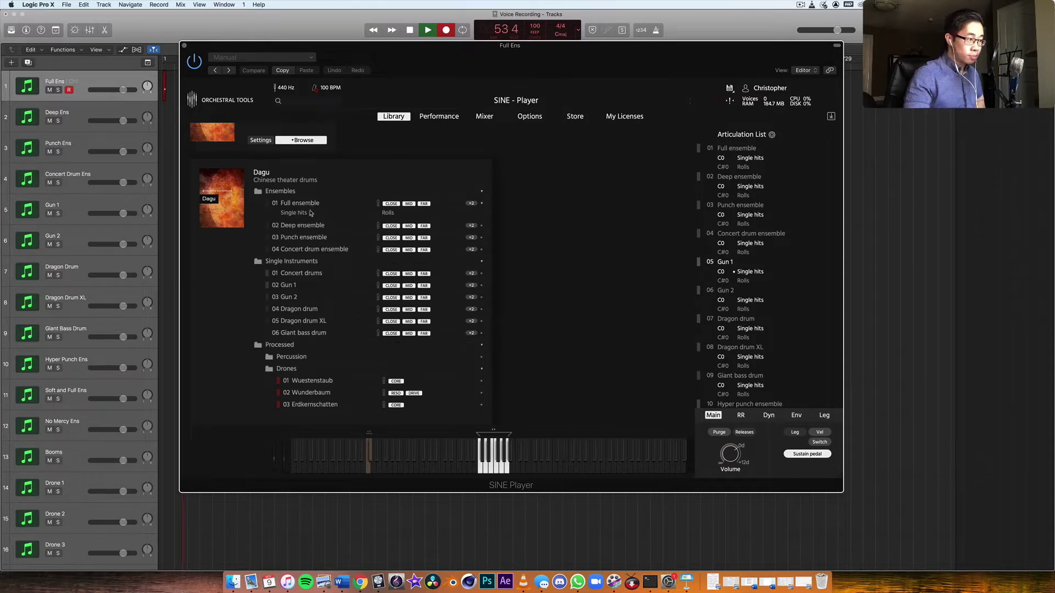
Inspect the mixer's microphone channels and open the Performance page to audition the drum articulations
left_click(484, 117)
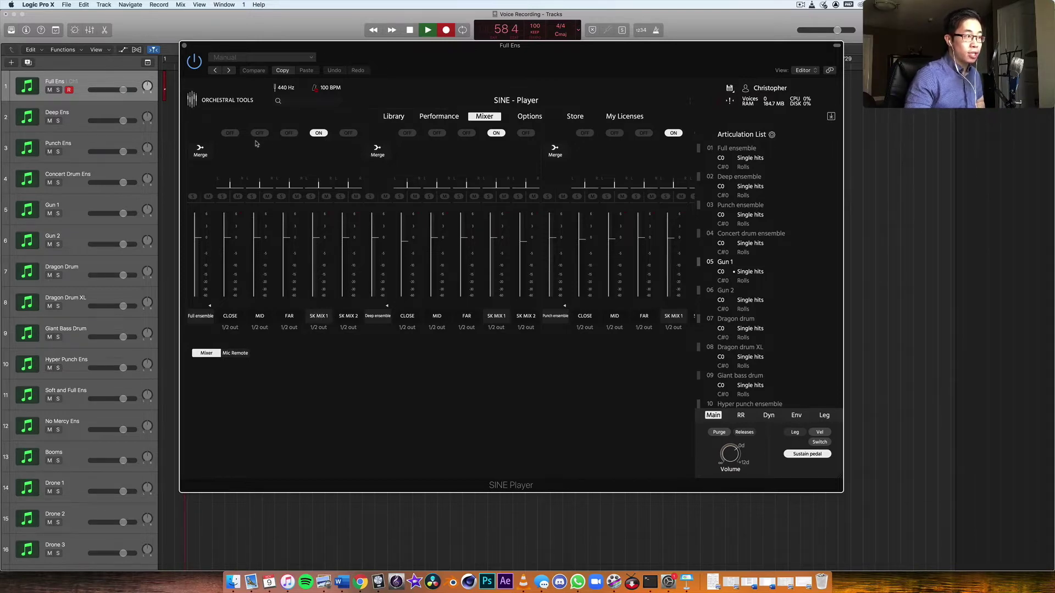
left_click(446, 118)
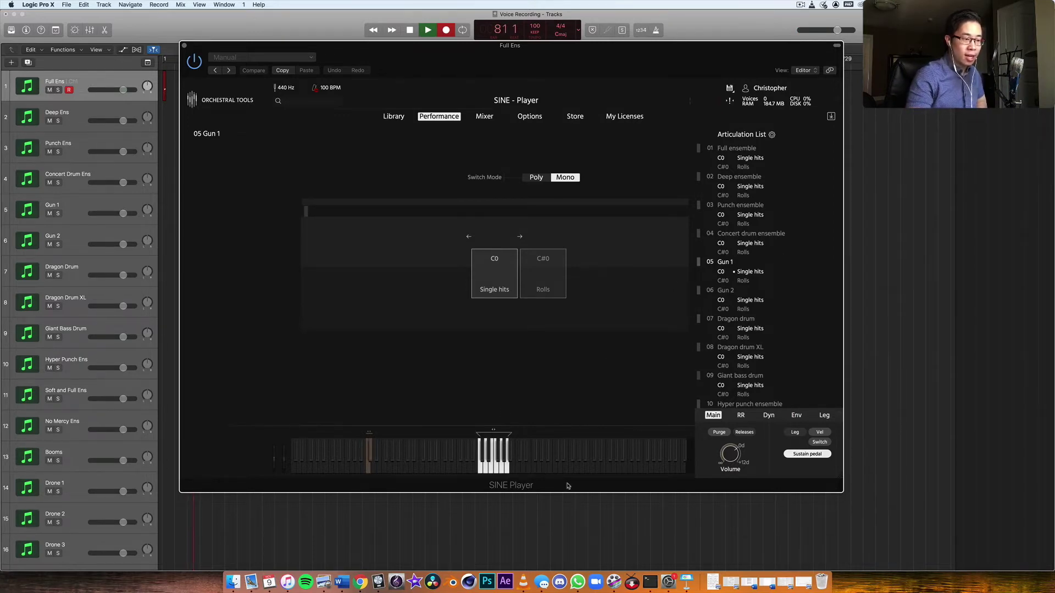
left_click(481, 467)
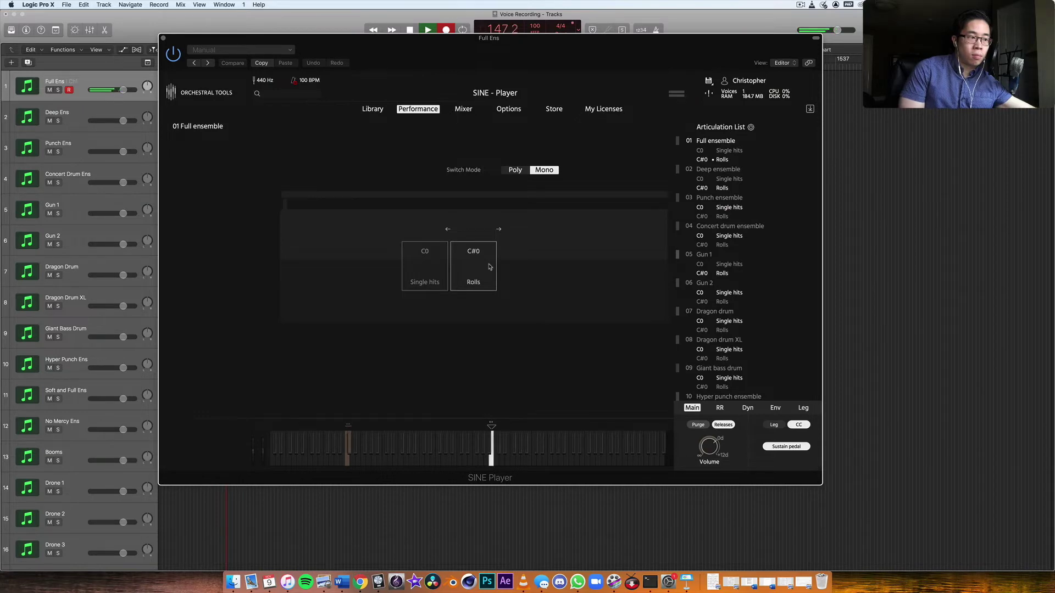
Select the Deep Ens track and show the articulations of Dagu's ensembles and first single instruments in the library
left_click(122, 106)
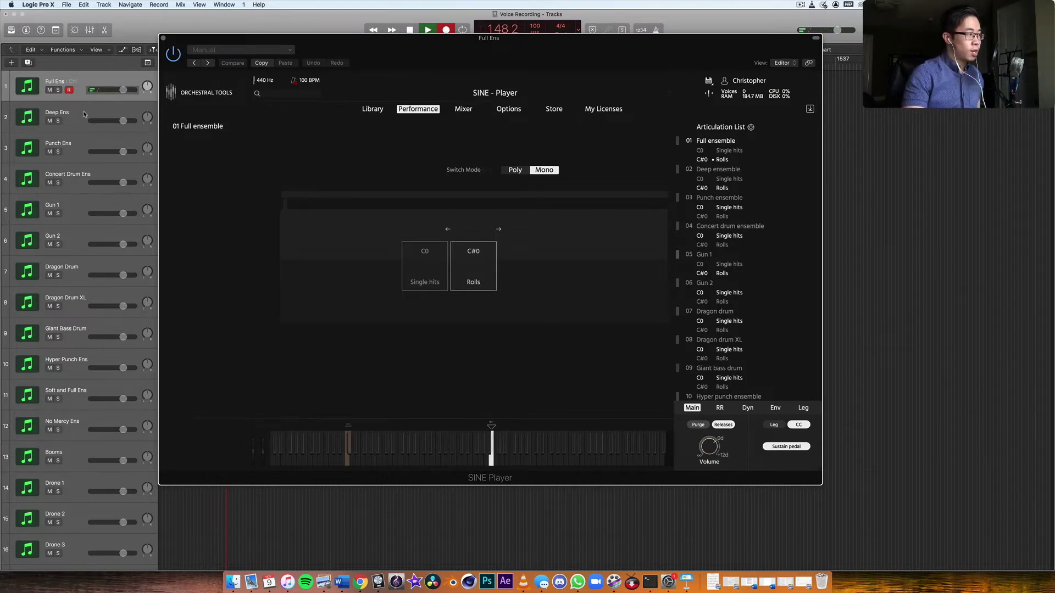
left_click(373, 110)
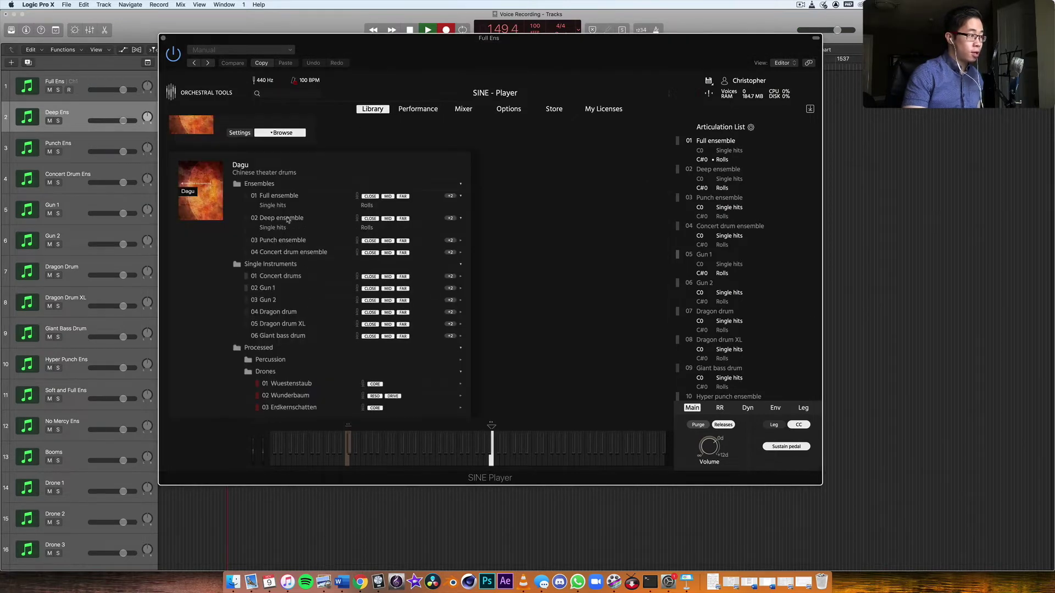
scroll(324, 300, "down", 1)
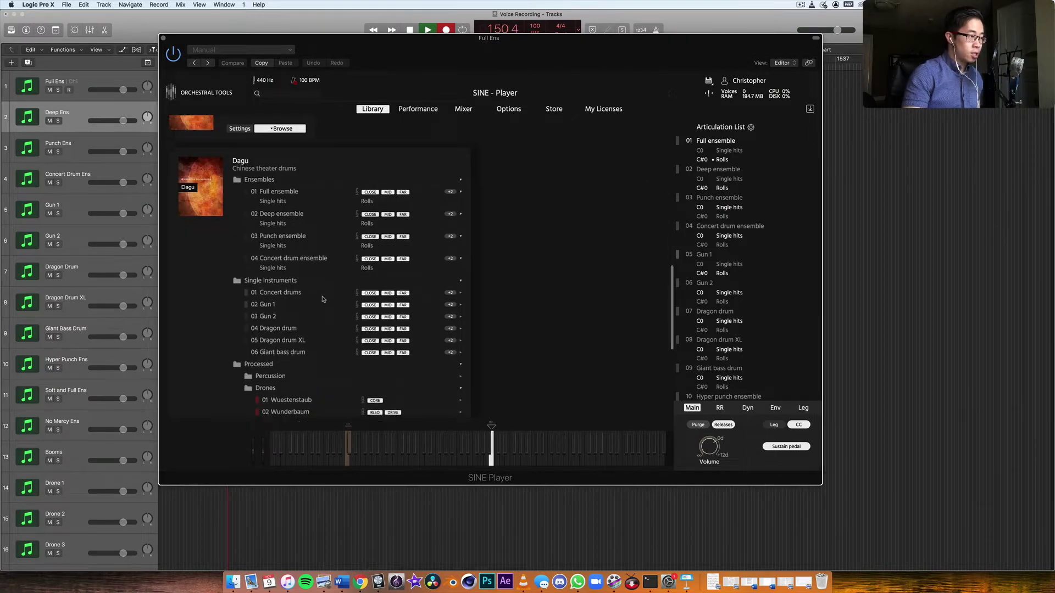
scroll(323, 300, "down", 1)
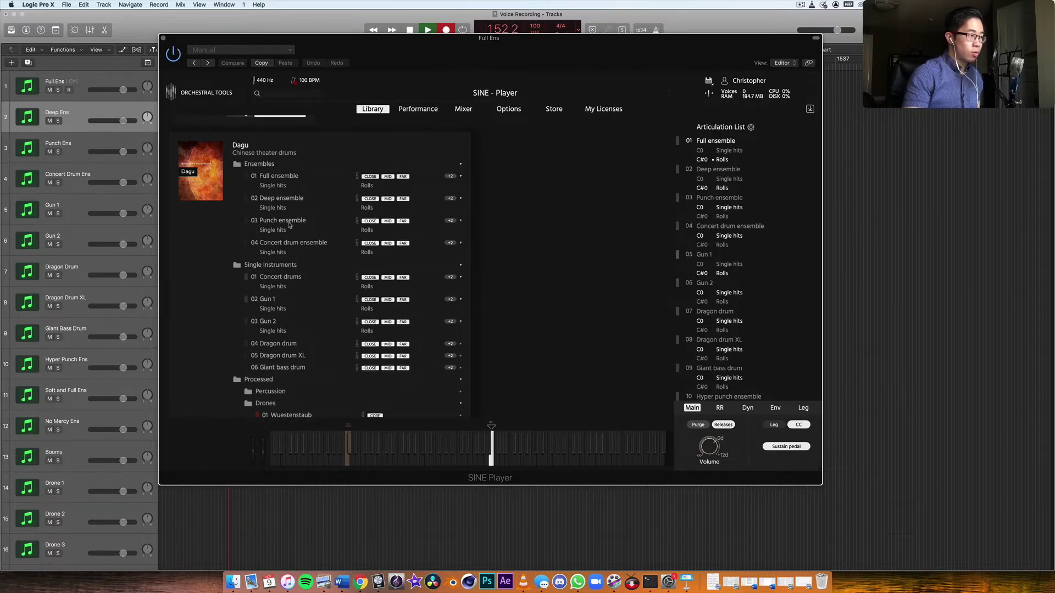
Return to the Performance page and switch the Deep ensemble to Rolls
left_click(423, 111)
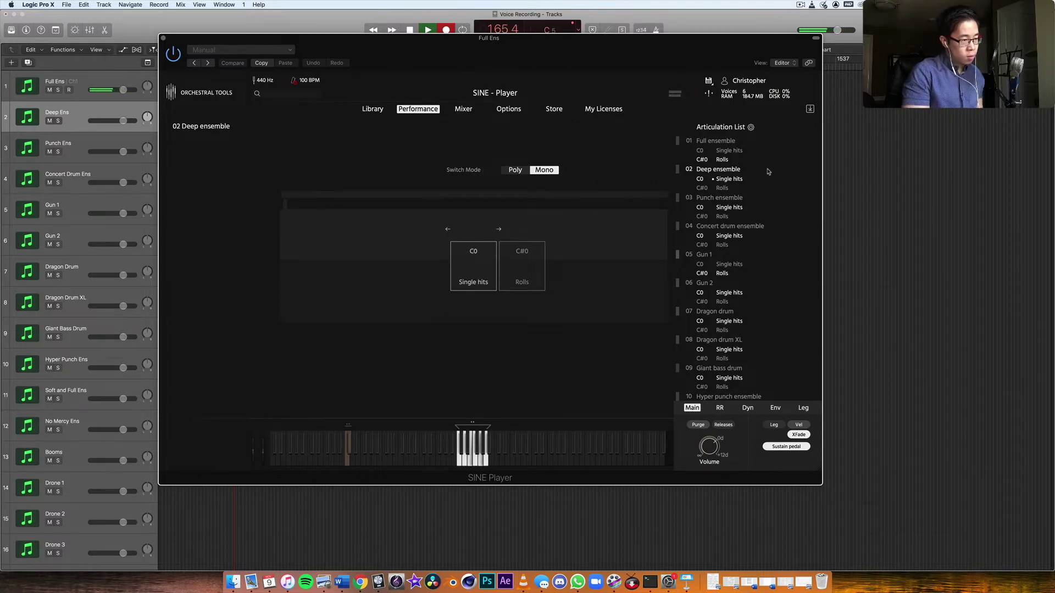
left_click(723, 188)
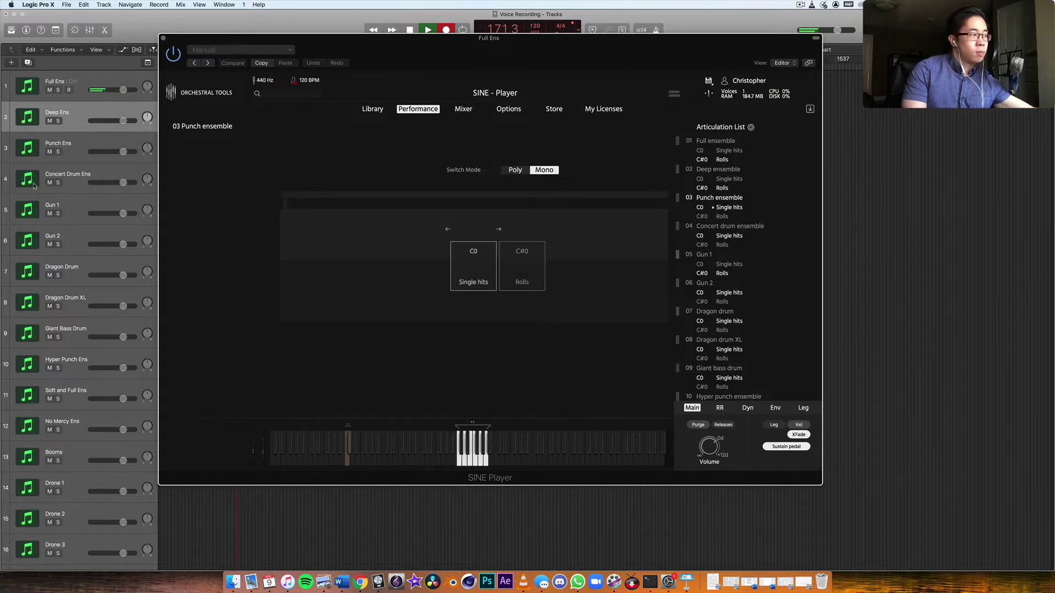
Select the Punch Ens track and switch the Punch ensemble's articulation to Rolls
left_click(94, 148)
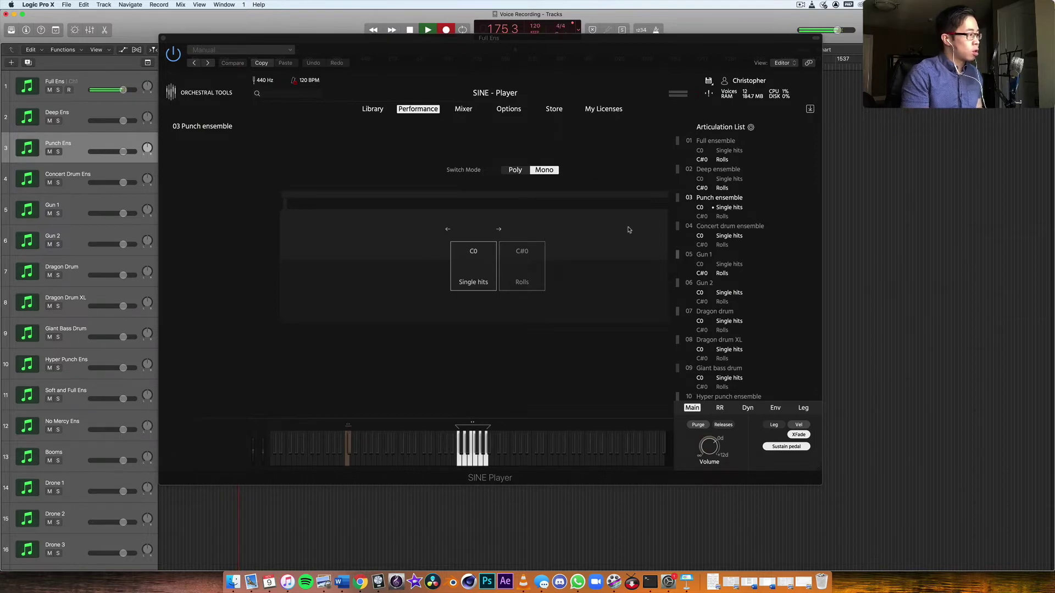
left_click(725, 219)
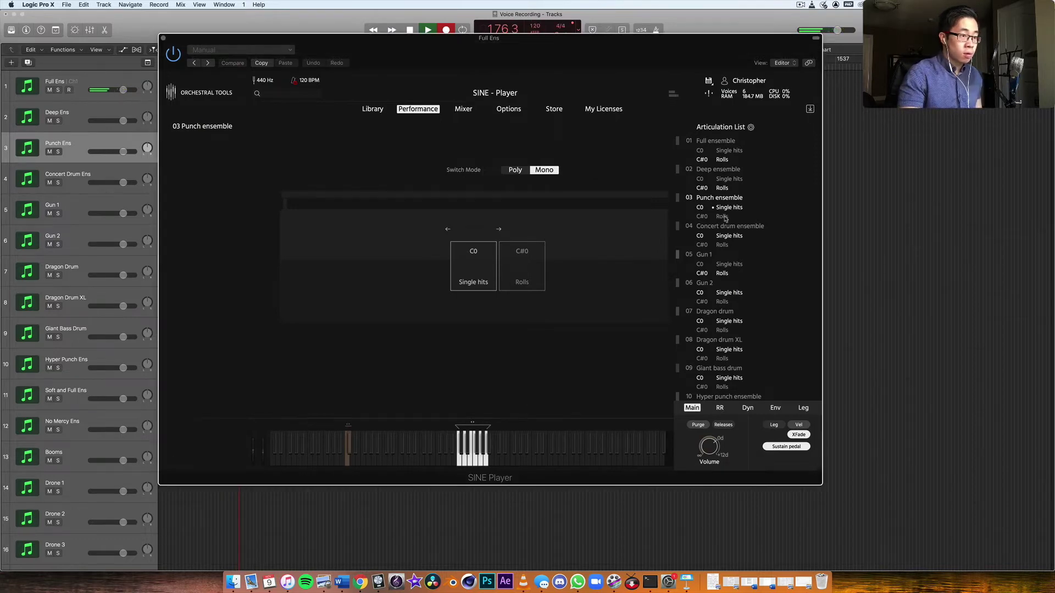
left_click(725, 218)
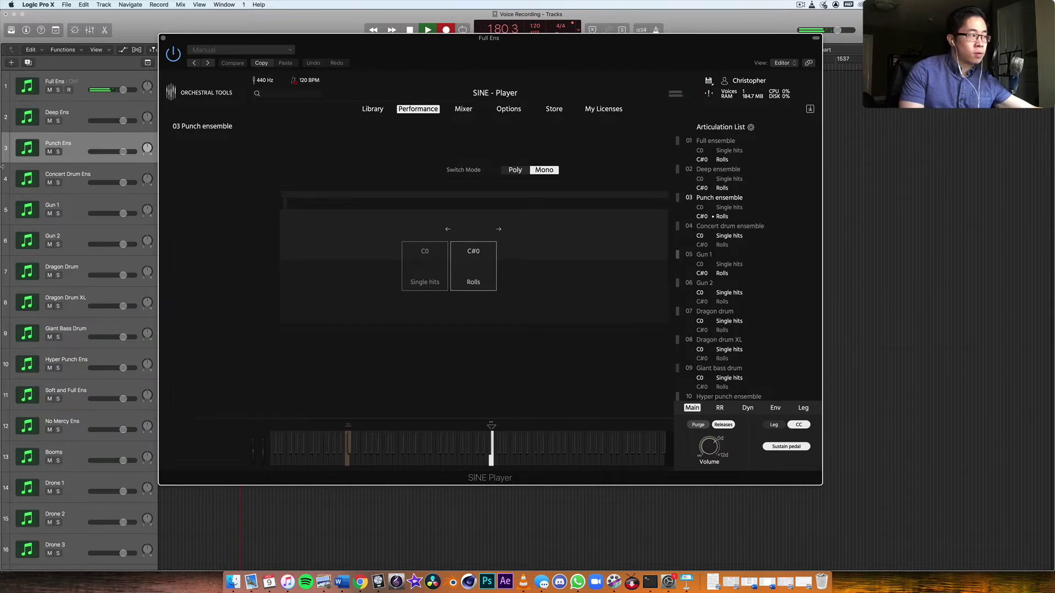
Select the Concert Drum Ens track, set the Punch ensemble to Single hits and the Concert drum ensemble to Rolls
left_click(49, 169)
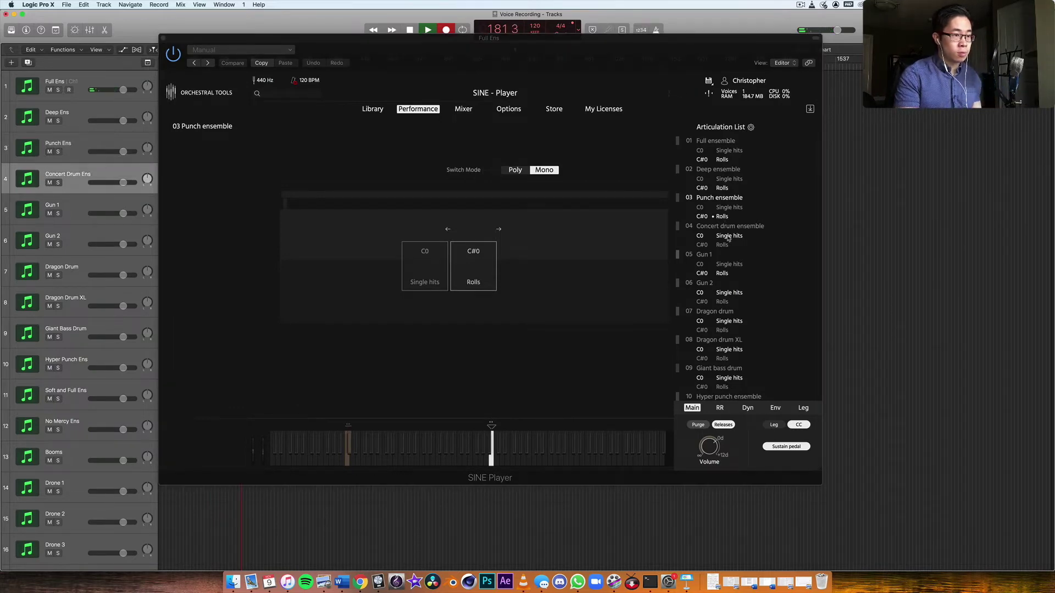
left_click(426, 276)
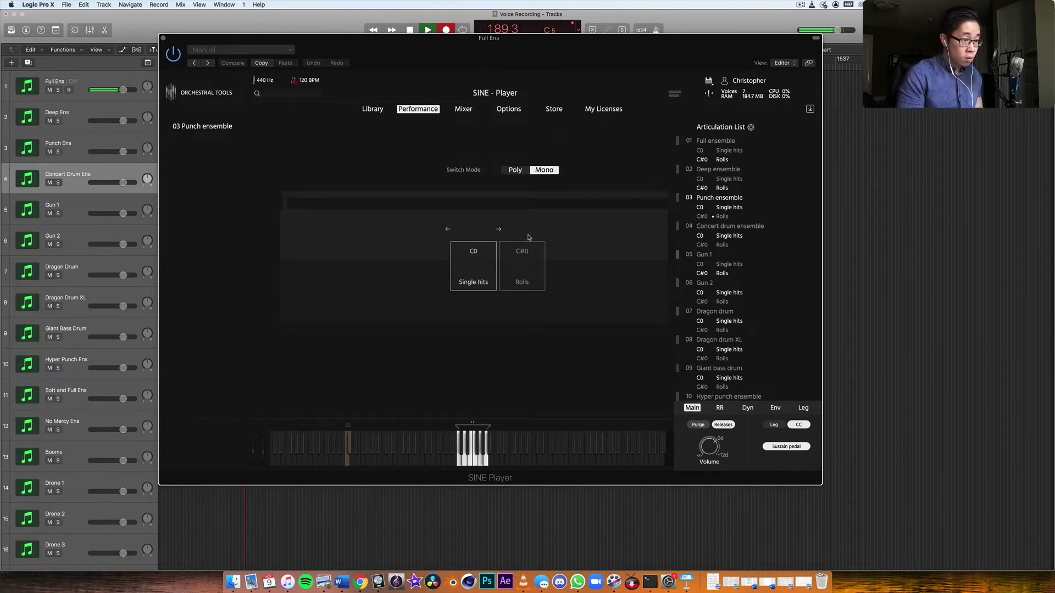
left_click(682, 228)
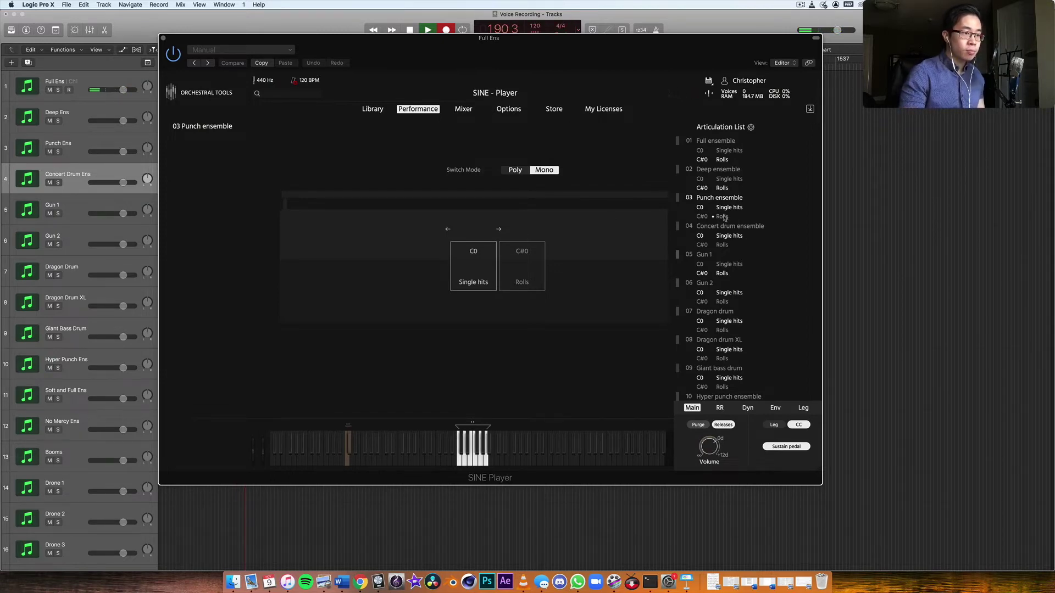
left_click(539, 266)
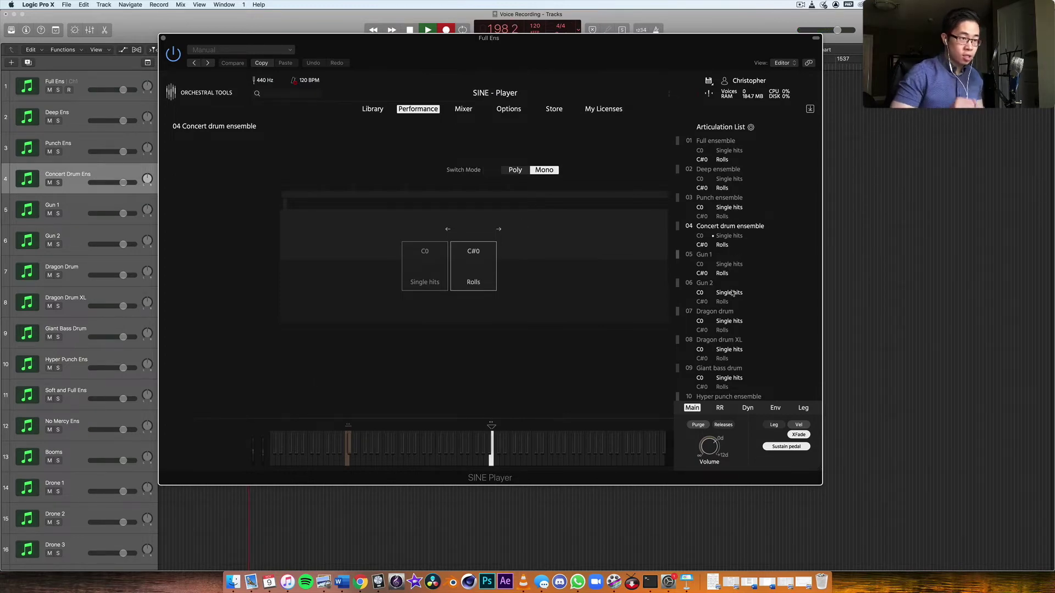
scroll(756, 282, "down", 3)
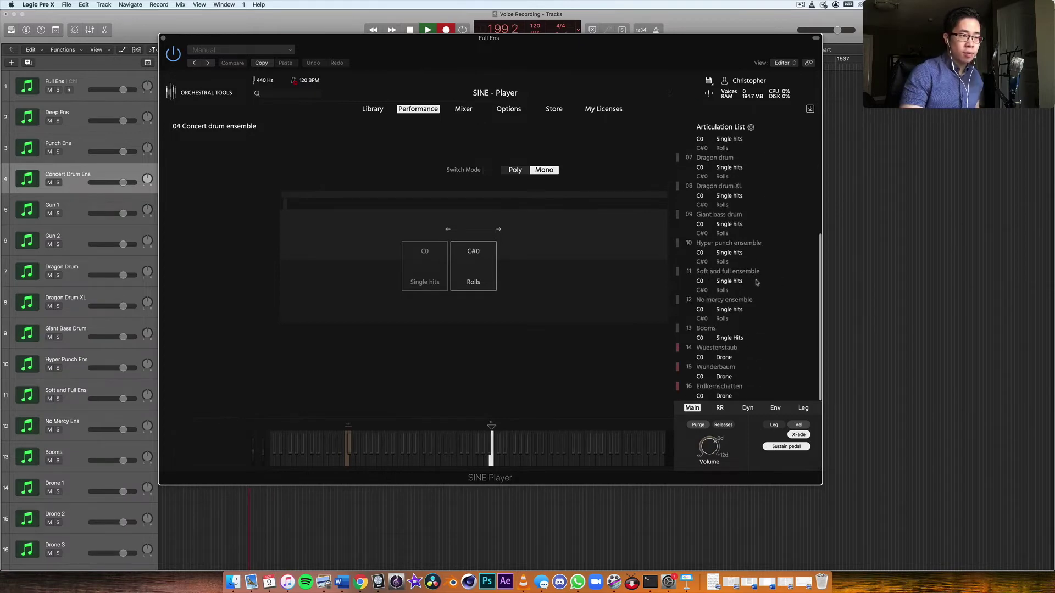
scroll(756, 282, "up", 3)
scroll(756, 282, "down", 3)
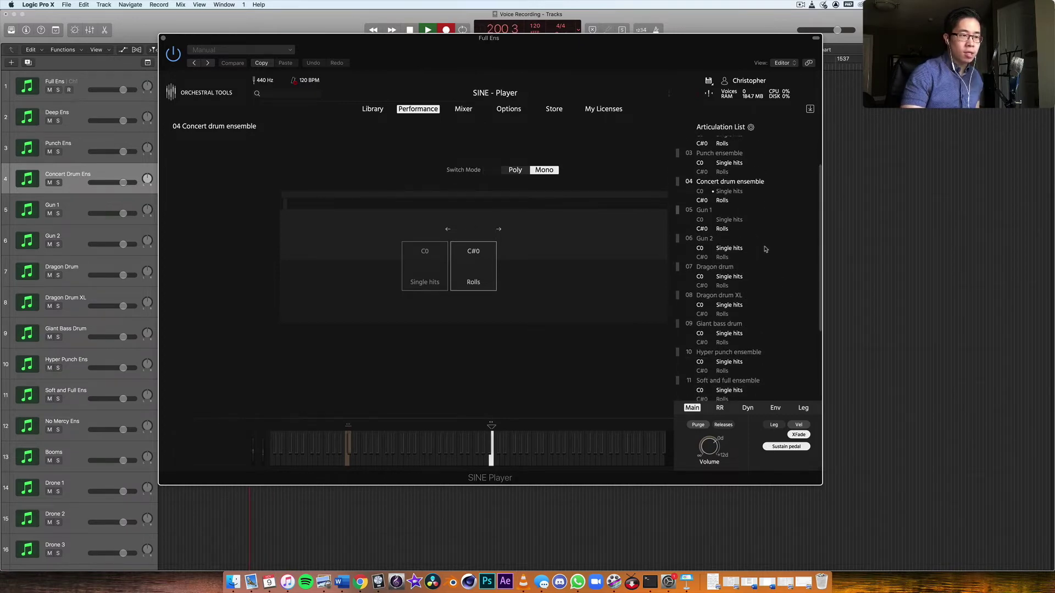
scroll(761, 248, "up", 3)
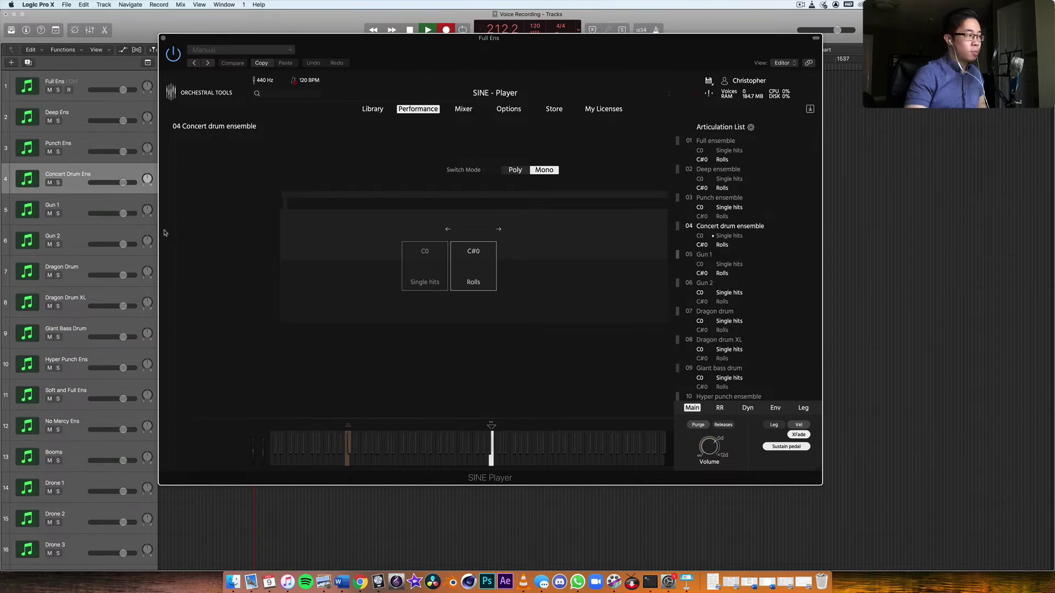
Select the Gun 1 track and audition the Gun 1 drum's Single hits and Rolls articulations
left_click(81, 219)
scroll(695, 184, "down", 5)
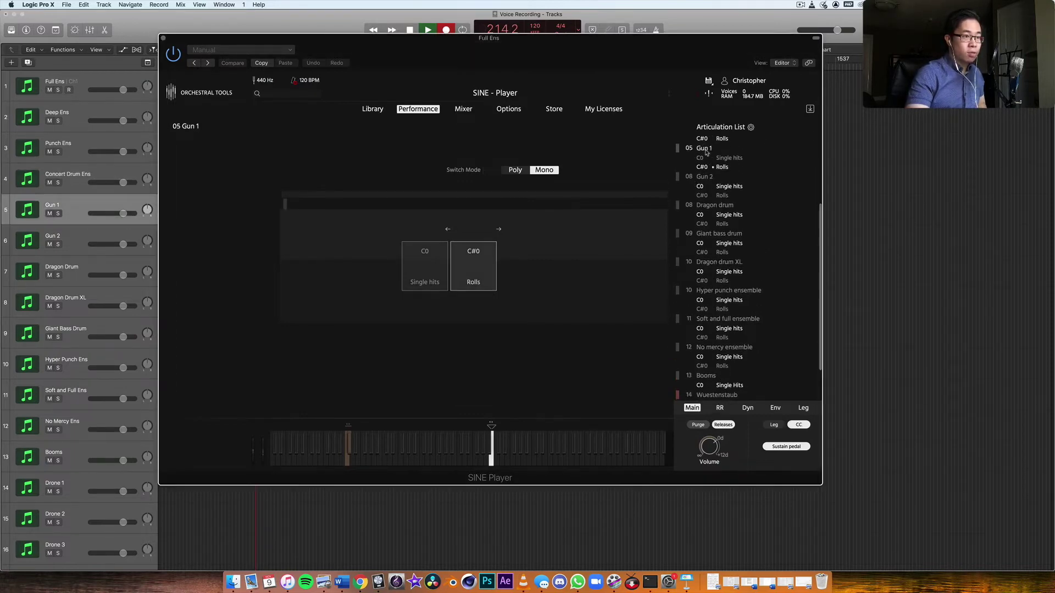
left_click(432, 266)
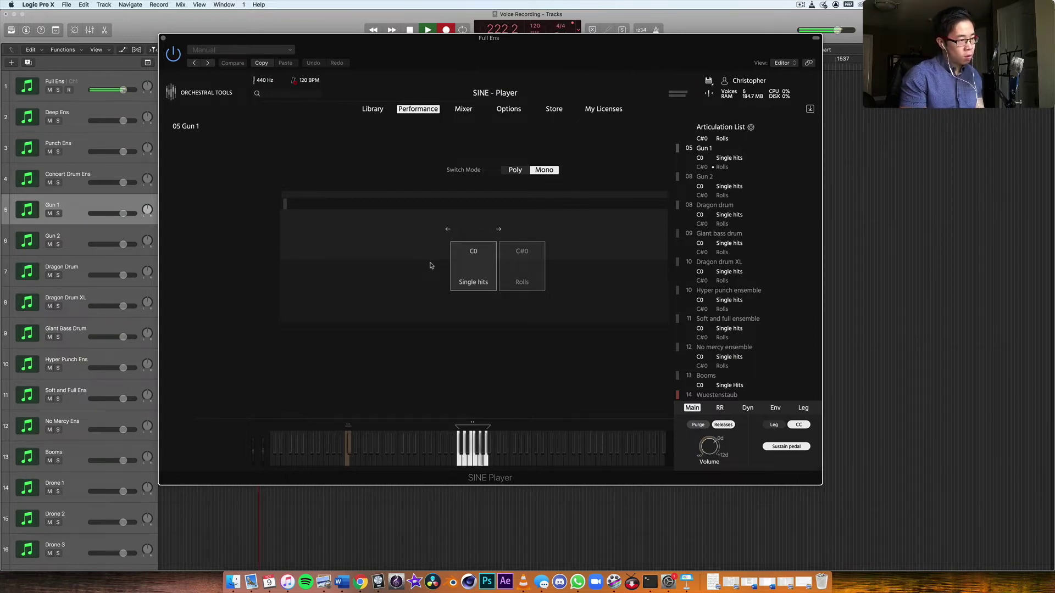
left_click(510, 272)
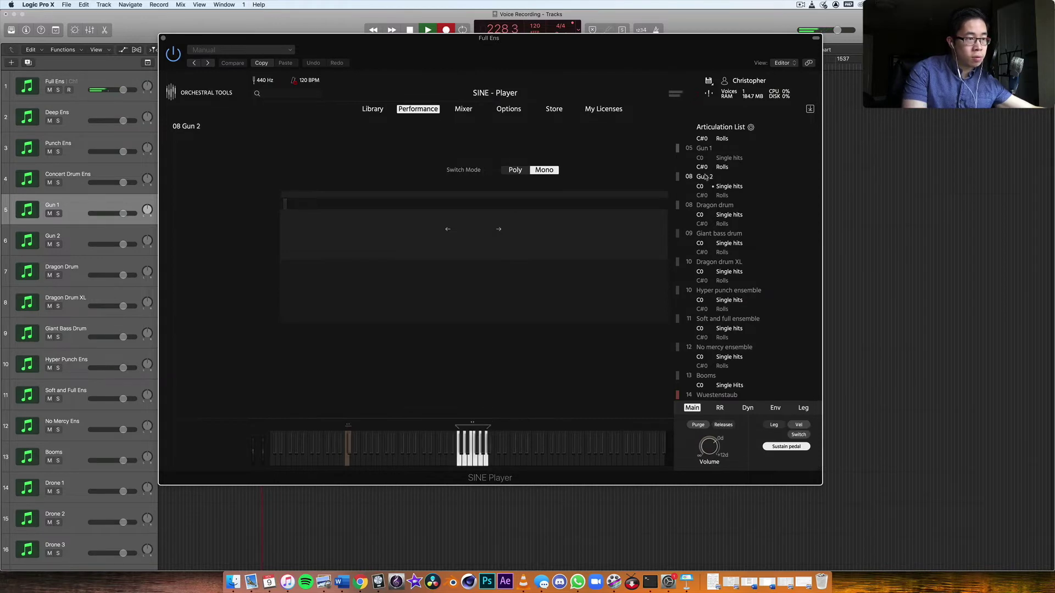
Select the Gun 2 track and switch the Gun 2 drum to Rolls
left_click(85, 235)
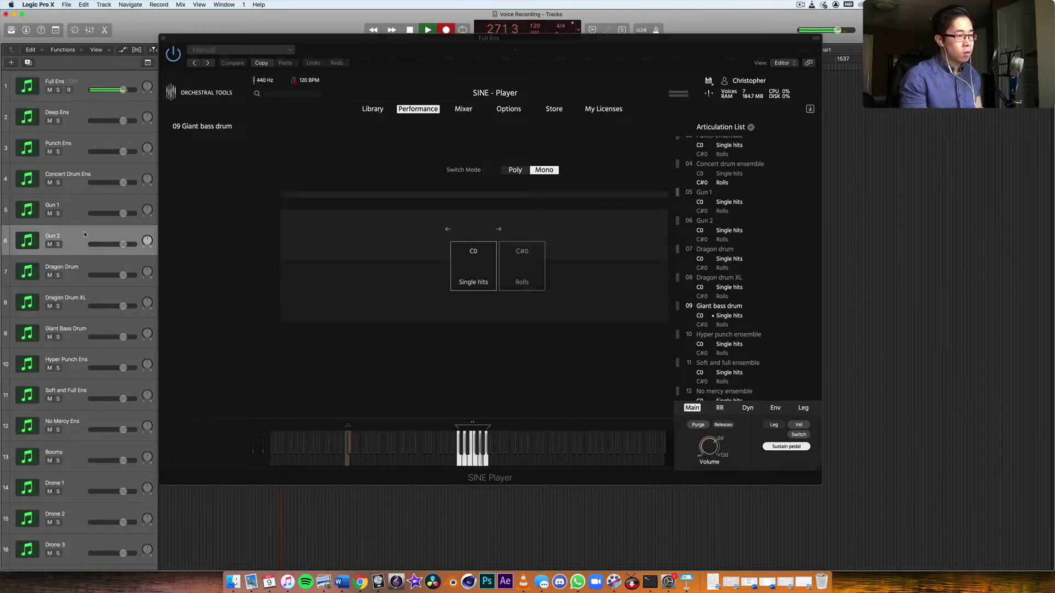
left_click(722, 241)
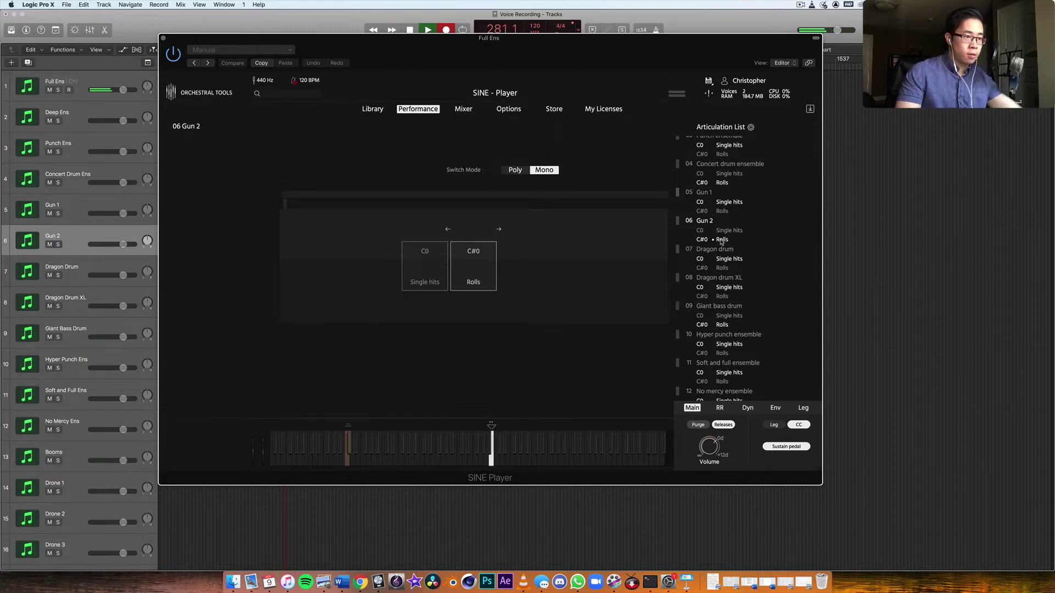
Select the Dragon Drum track and audition the Dragon drum's Single hits and Rolls articulations
left_click(72, 271)
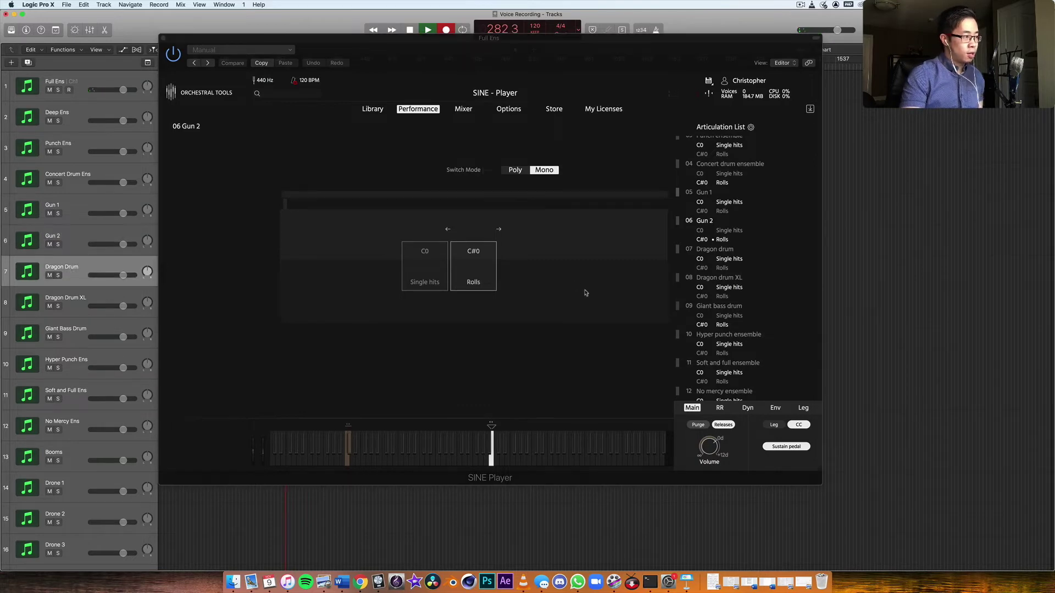
left_click(721, 254)
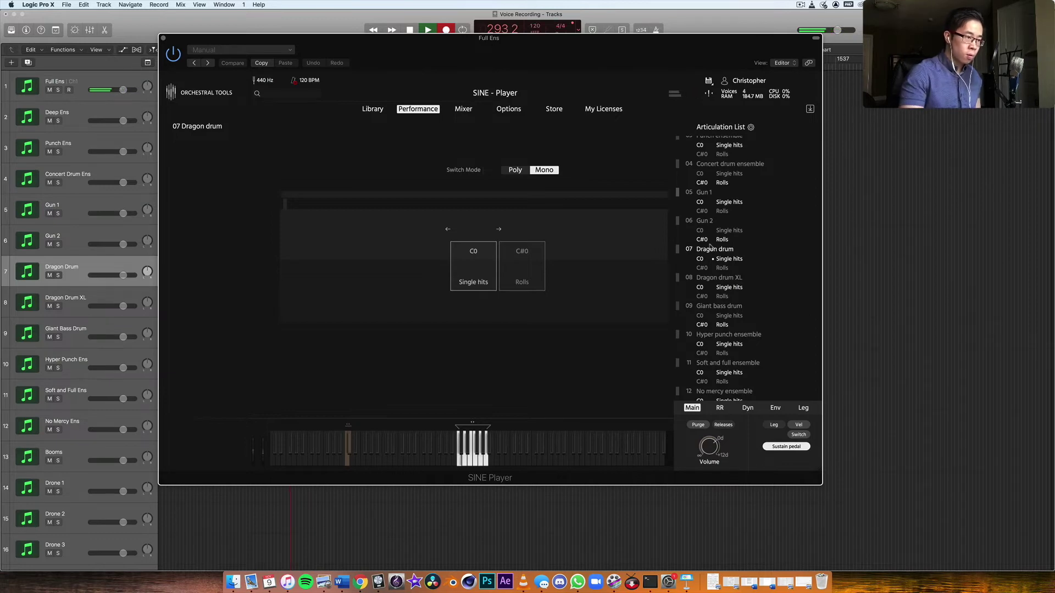
left_click(522, 282)
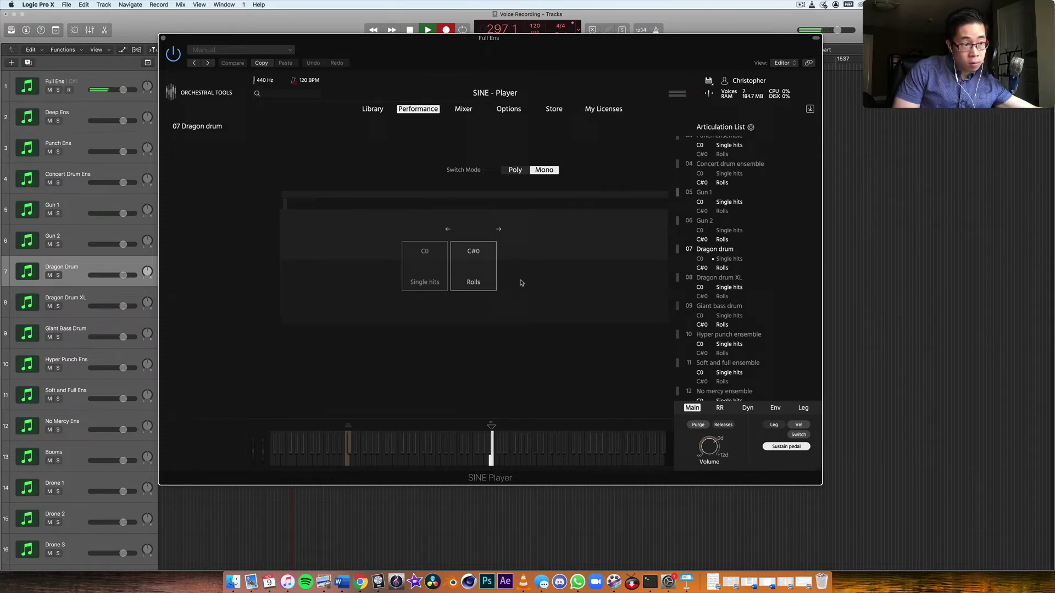
Move from the Dragon Drum XL track to the Giant Bass Drum track and set the Giant bass drum to Single hits
left_click(81, 298)
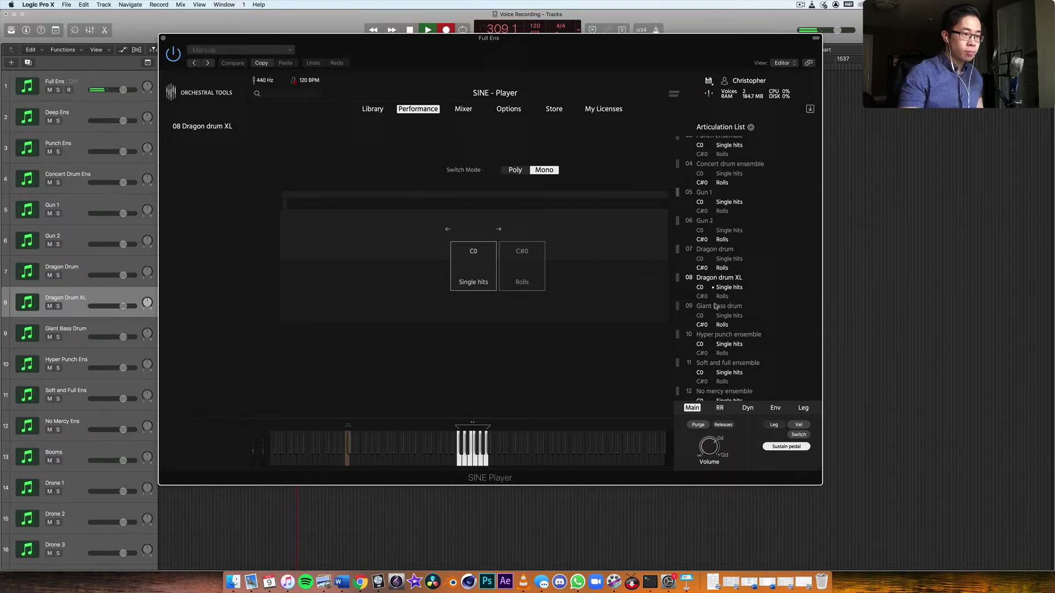
left_click(81, 325)
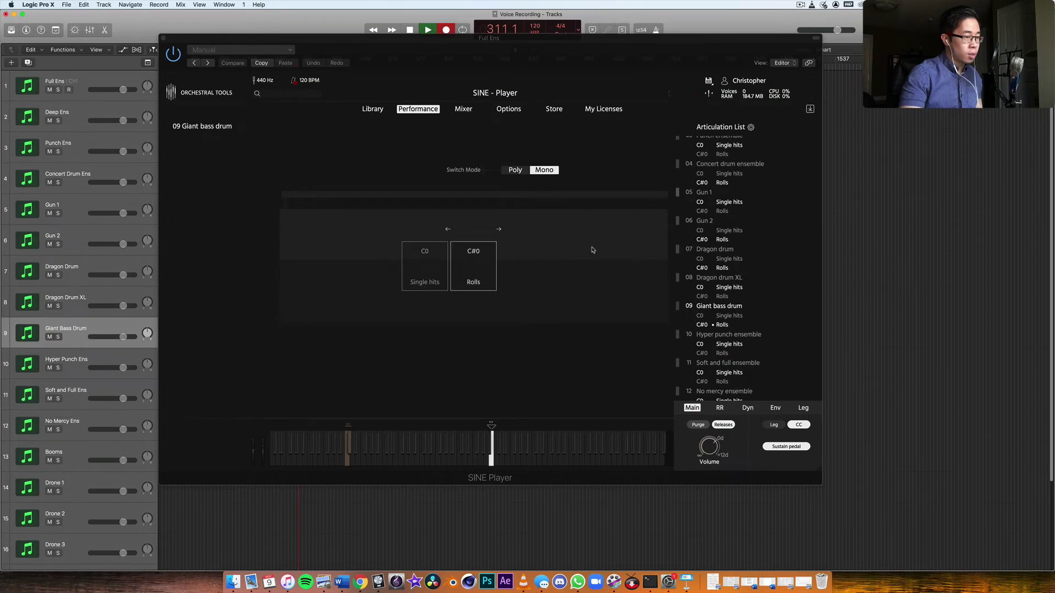
left_click(726, 318)
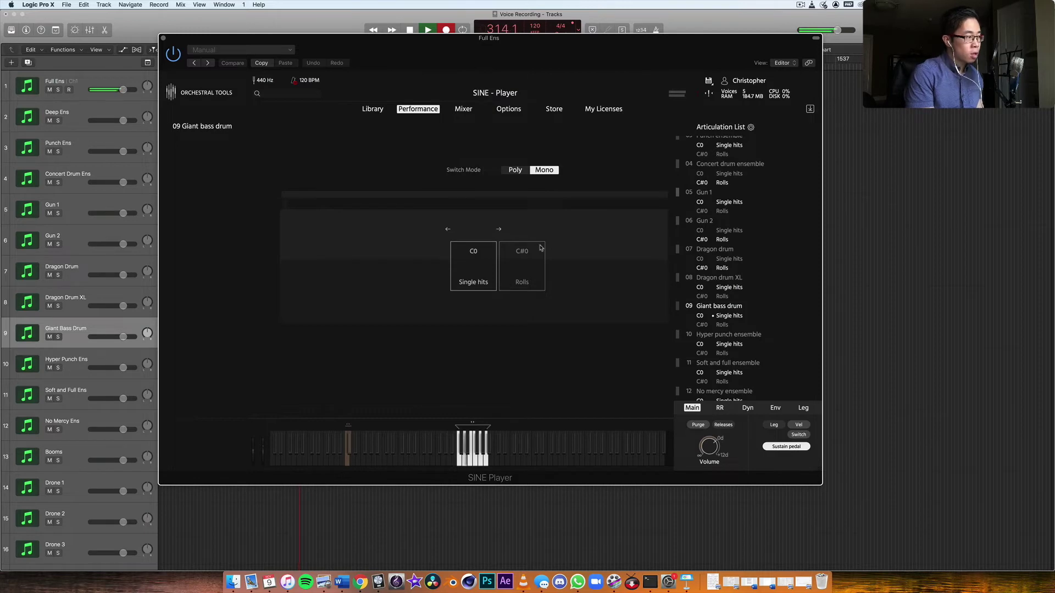
In the SINE mixer, enable the Giant bass drum's CLOSE mic and disable its SK MIX 1 channel
left_click(464, 109)
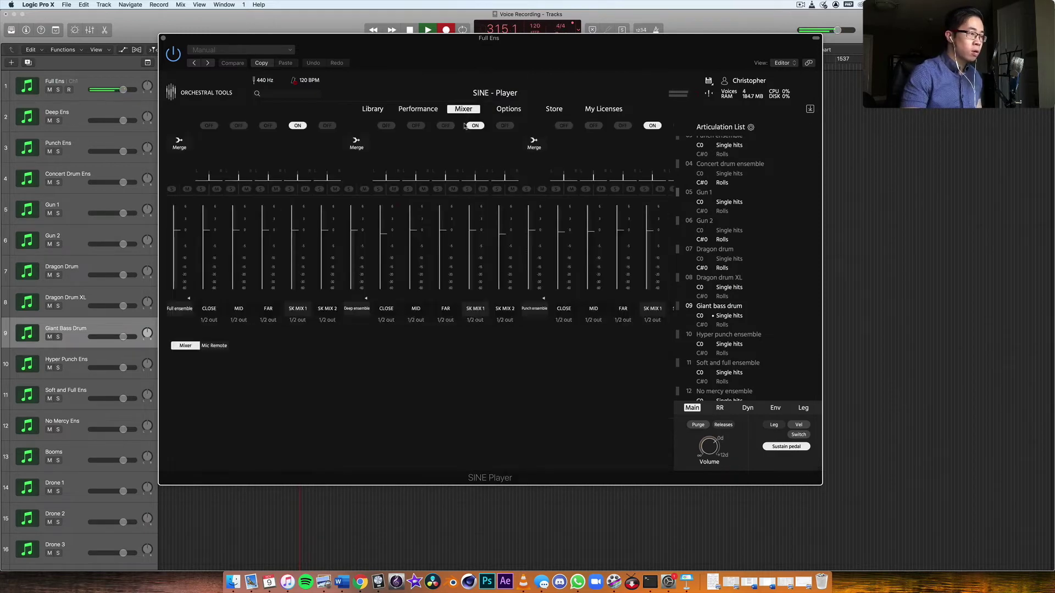
scroll(451, 291, "right", 10)
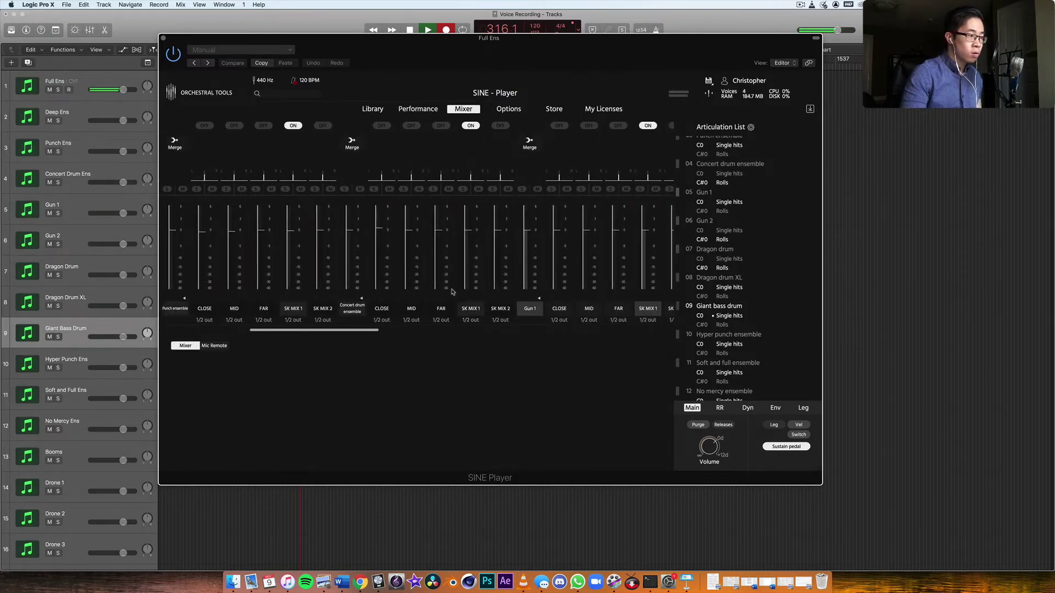
scroll(451, 291, "right", 10)
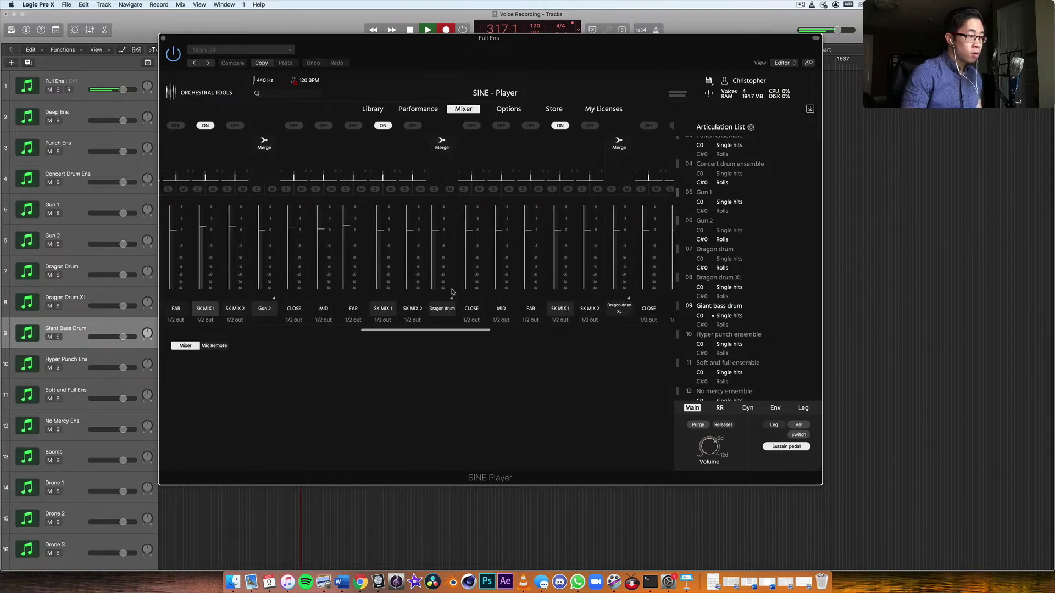
scroll(452, 291, "right", 10)
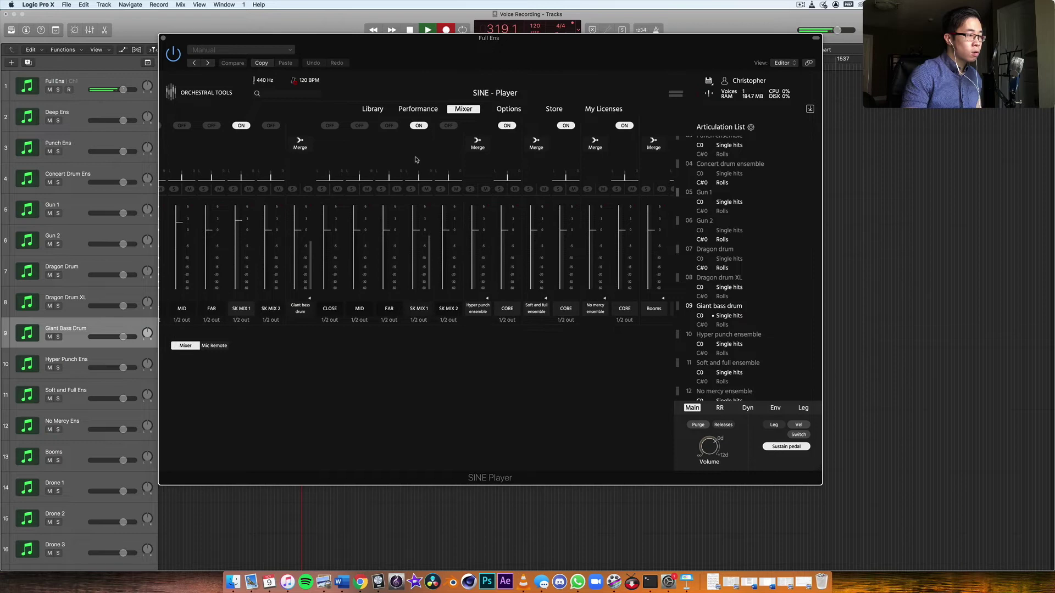
left_click(330, 125)
left_click(418, 125)
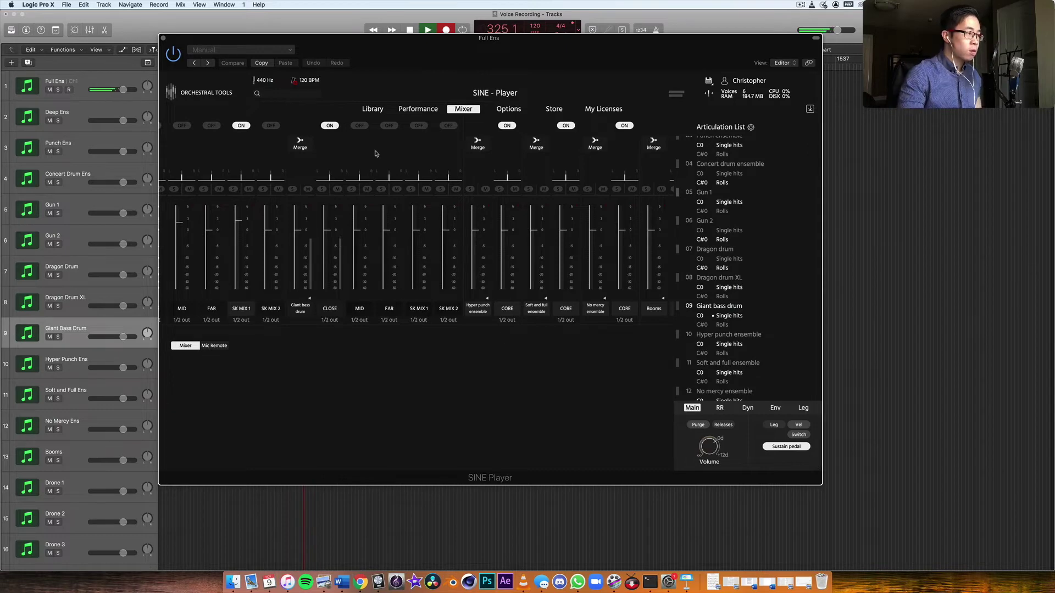
Audition the Giant bass drum's MID and FAR mics one at a time in place of the CLOSE mic
left_click(359, 126)
left_click(329, 127)
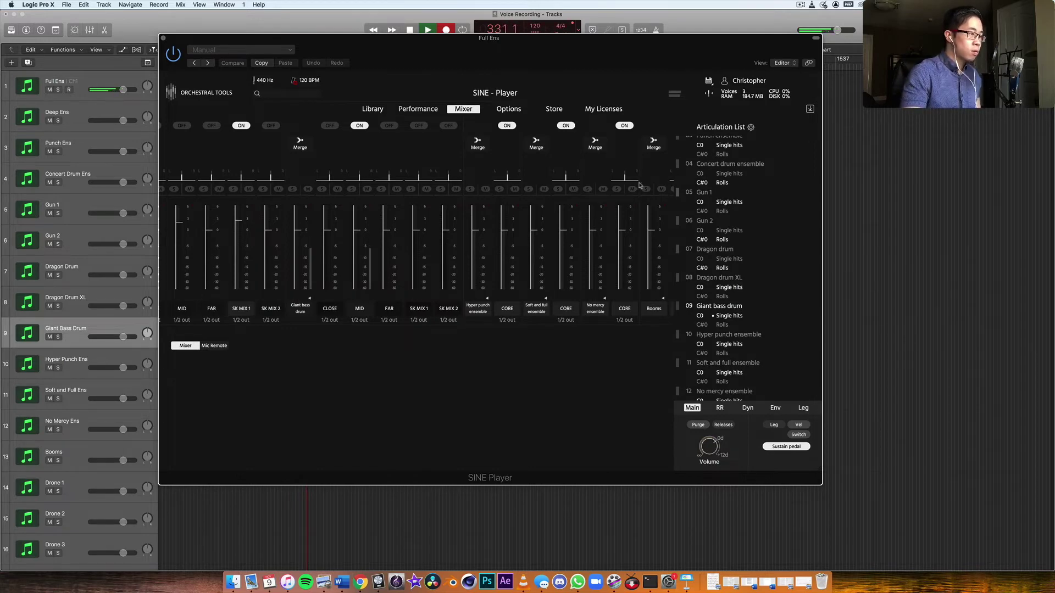
left_click(387, 126)
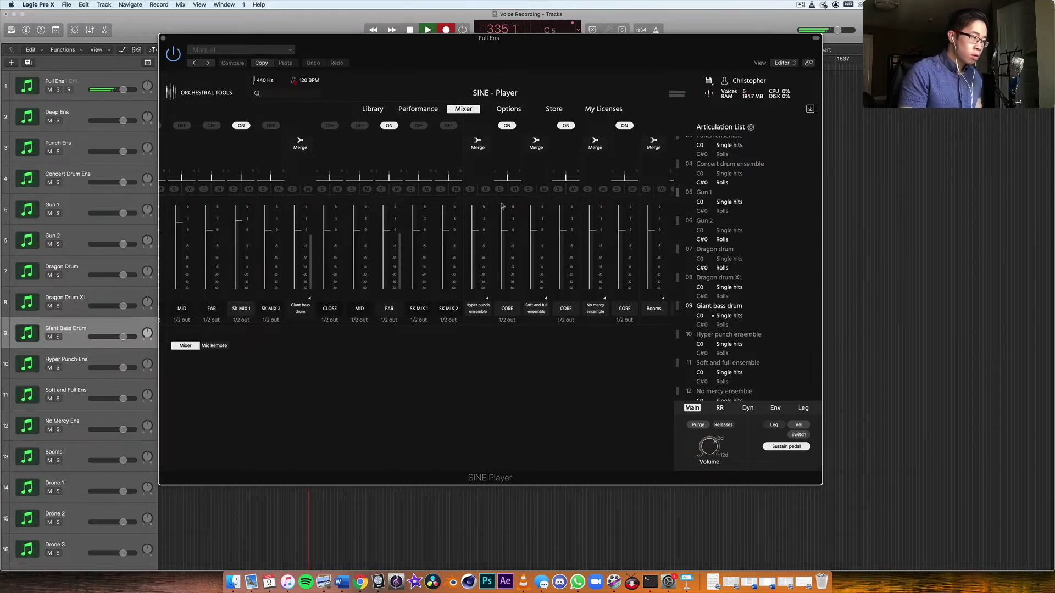
Replace the Giant bass drum's FAR mic with SK MIX 2, and switch back to SK MIX 1 alone
left_click(448, 125)
left_click(388, 125)
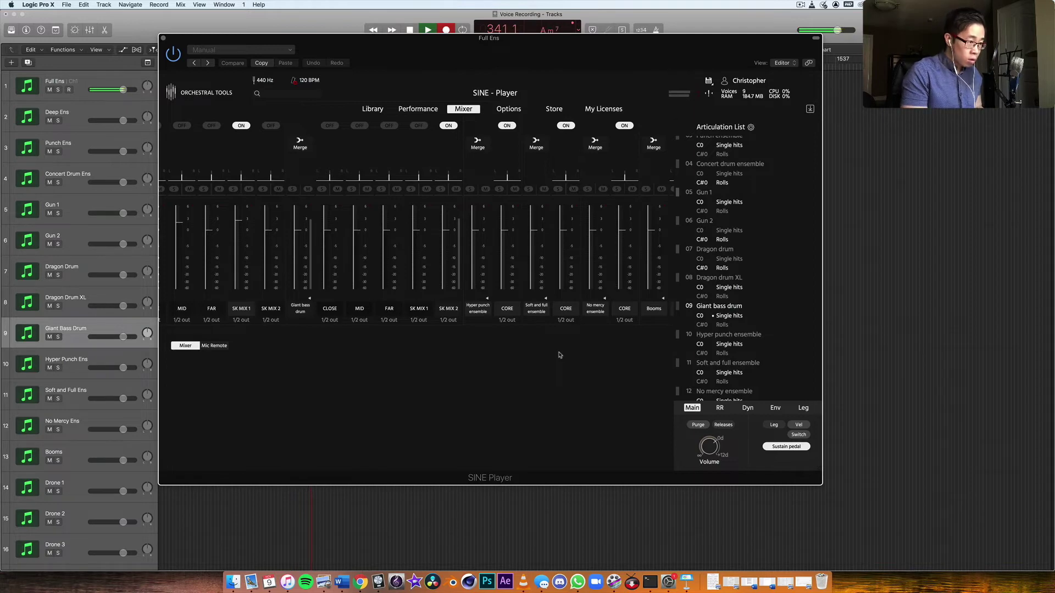
left_click(418, 125)
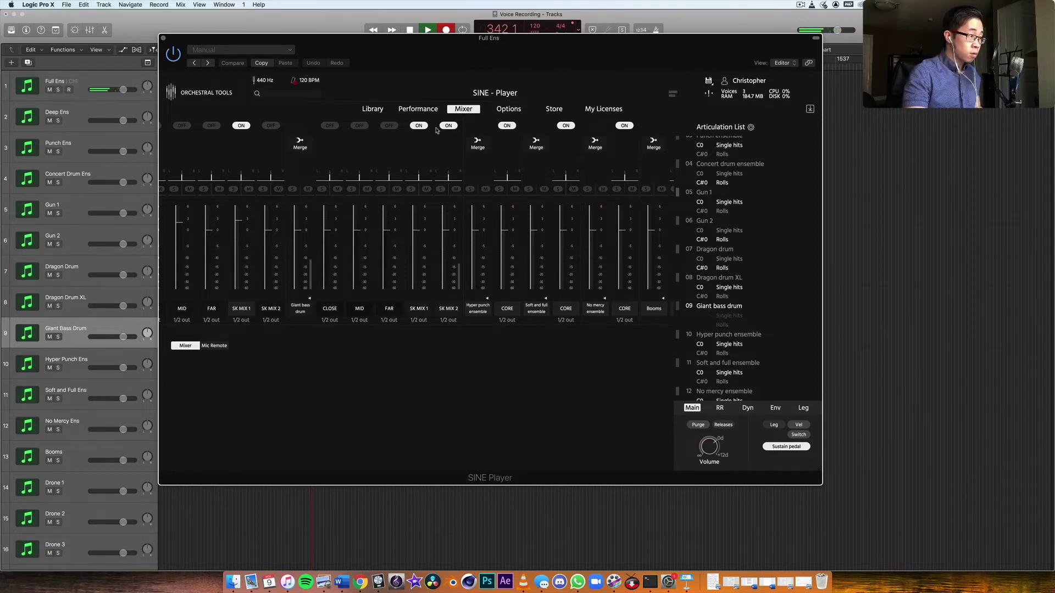
left_click(448, 126)
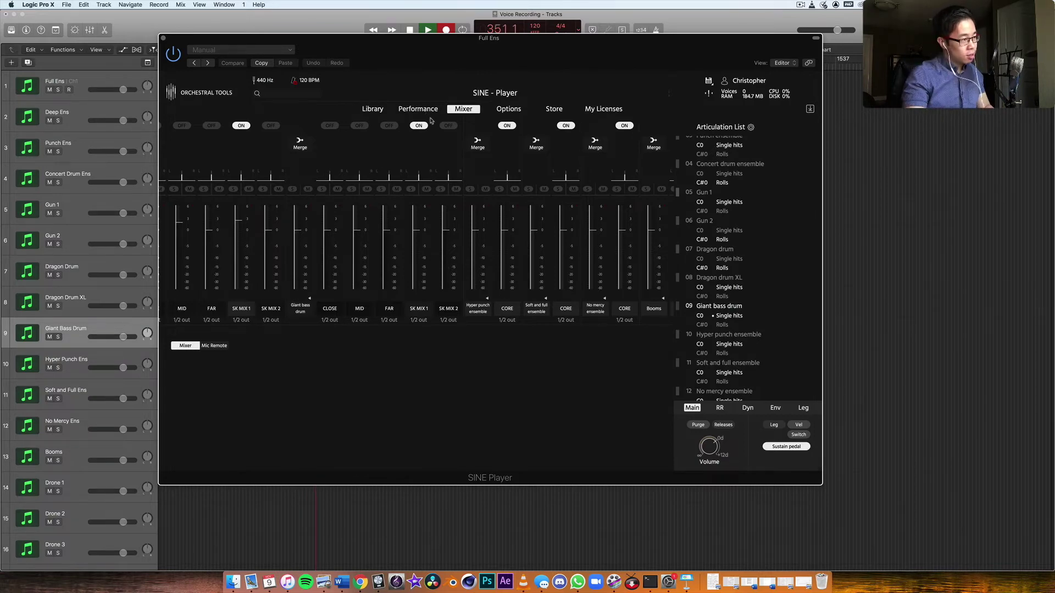
Enable the Giant bass drum's SK MIX 2 alongside SK MIX 1, disable it again, and look over the remaining mixer channels
left_click(448, 126)
scroll(714, 322, "down", 5)
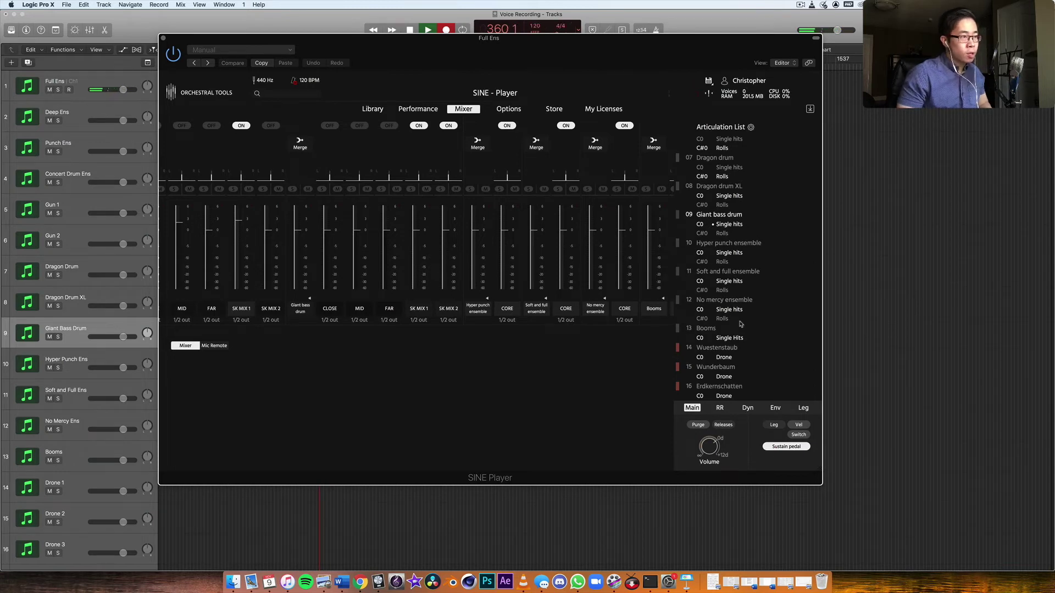
left_click(449, 125)
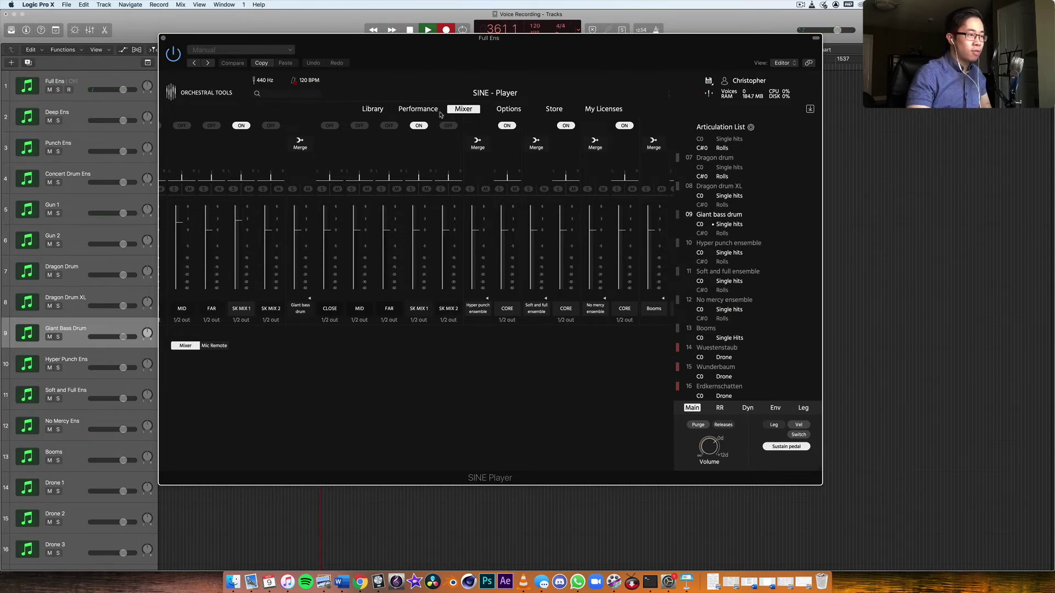
scroll(531, 225, "right", 4)
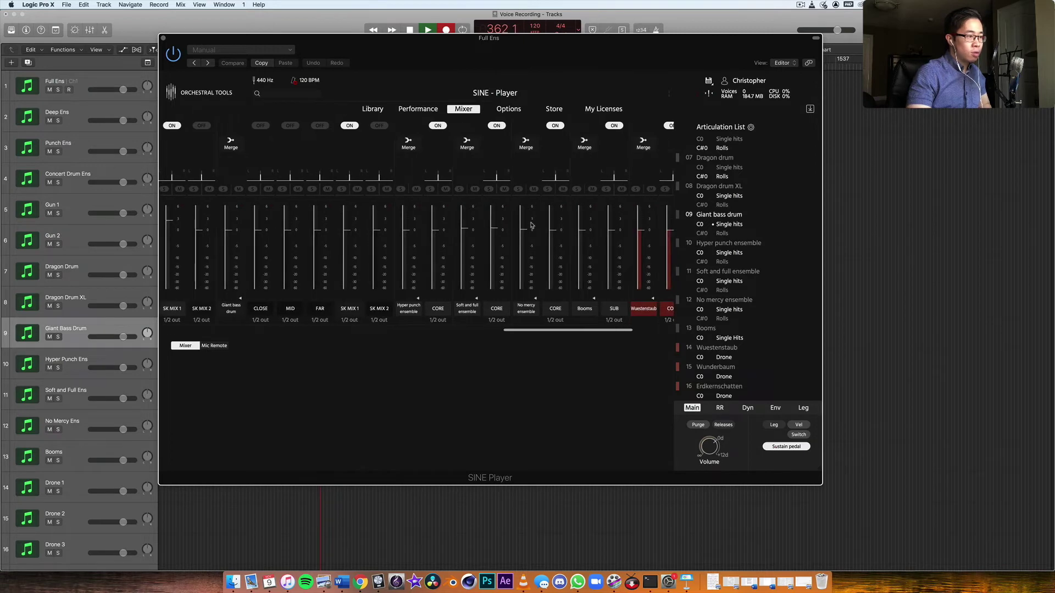
scroll(531, 225, "right", 2)
scroll(531, 225, "right", 3)
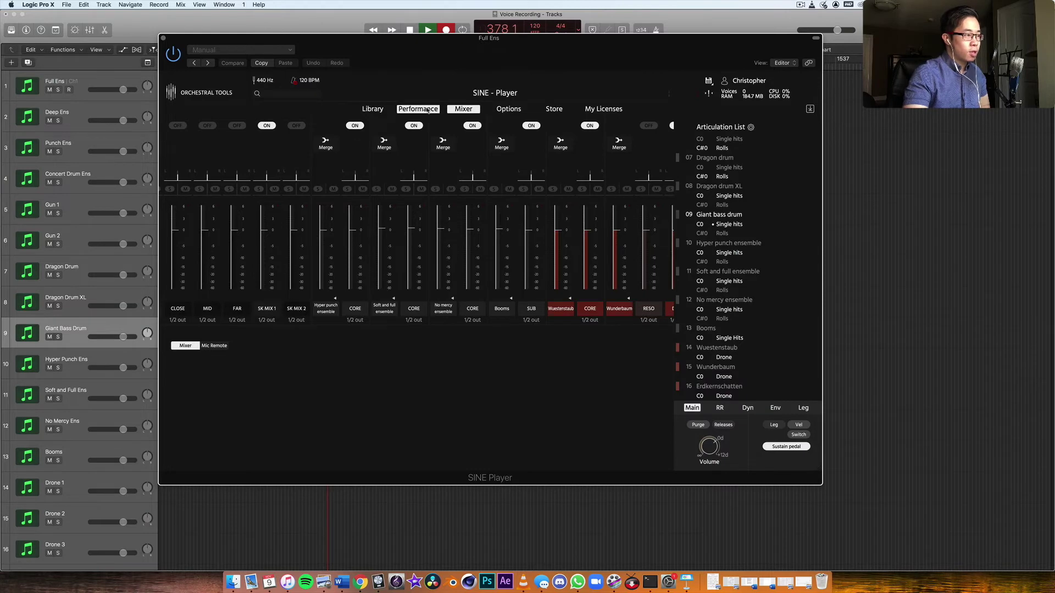
Return to the performance view, select the Hyper punch ensemble and its track, and switch the ensemble to Rolls
left_click(428, 109)
left_click(725, 246)
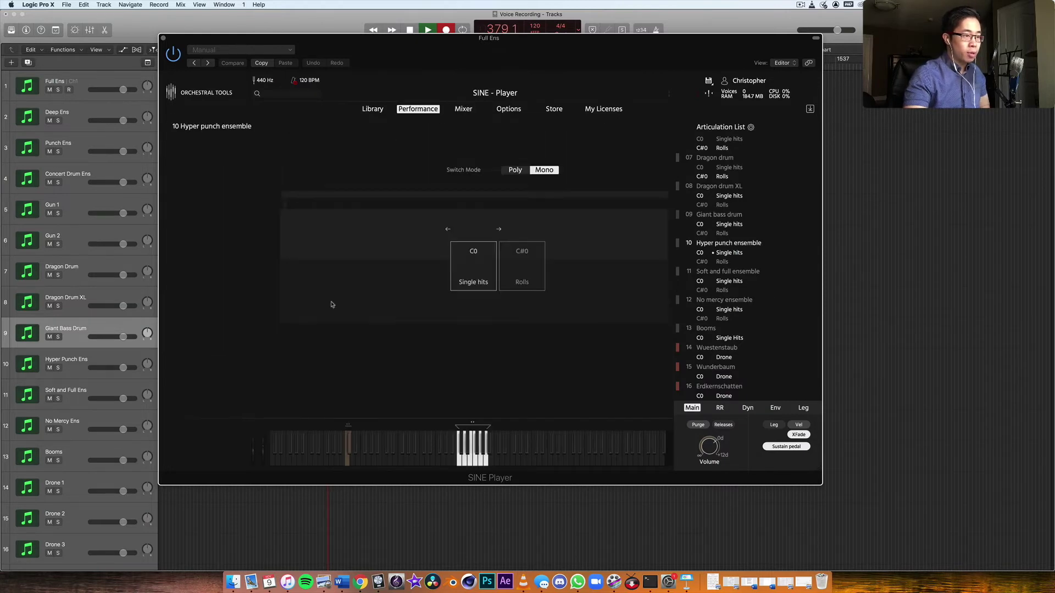
left_click(117, 358)
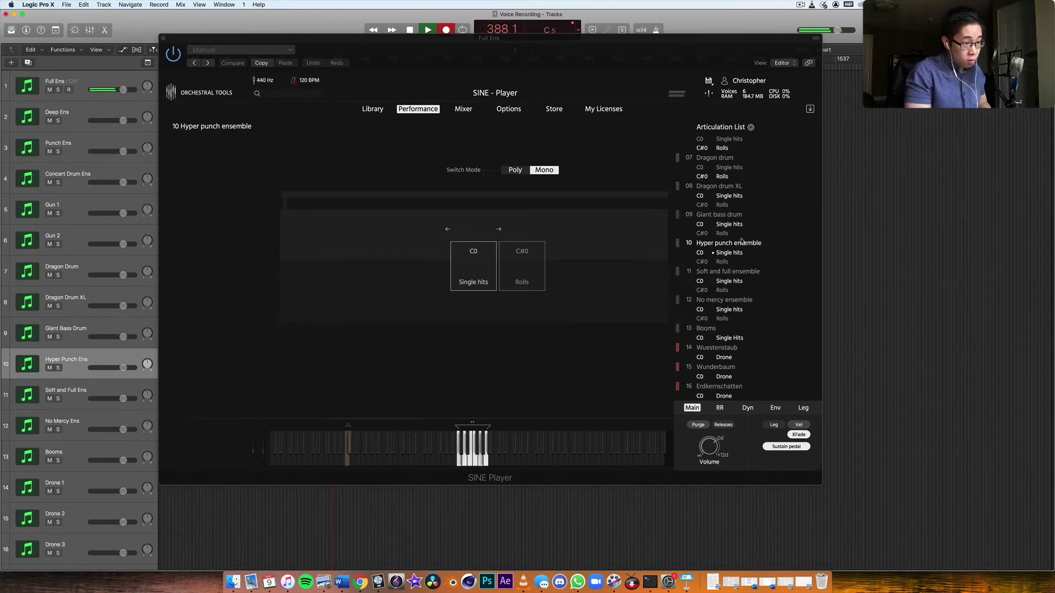
left_click(722, 263)
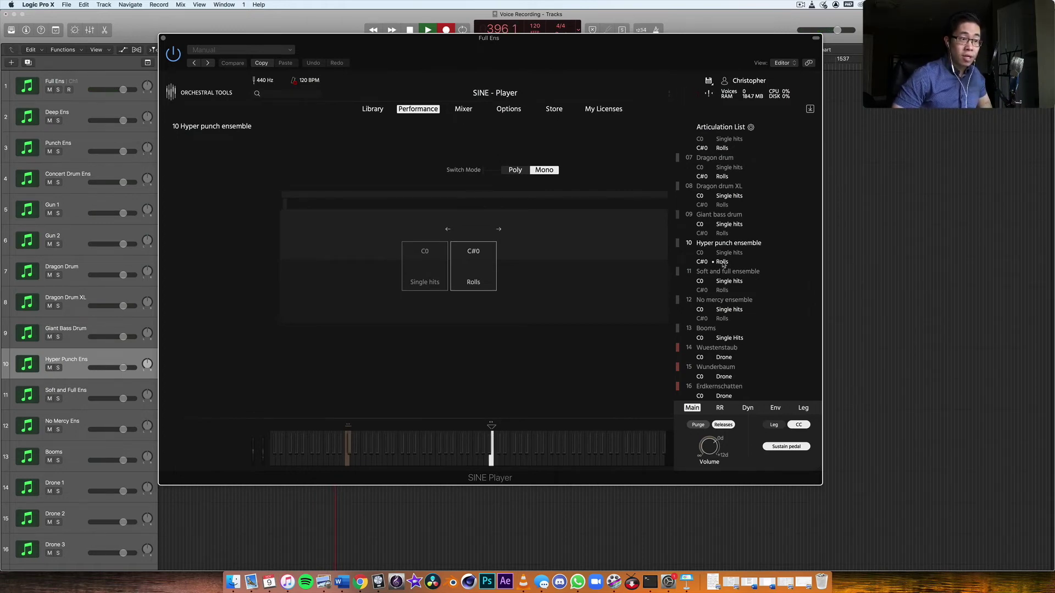
Look through the articulation list and select the Soft and full ensemble together with the Soft and Full Ens track
scroll(723, 265, "up", 5)
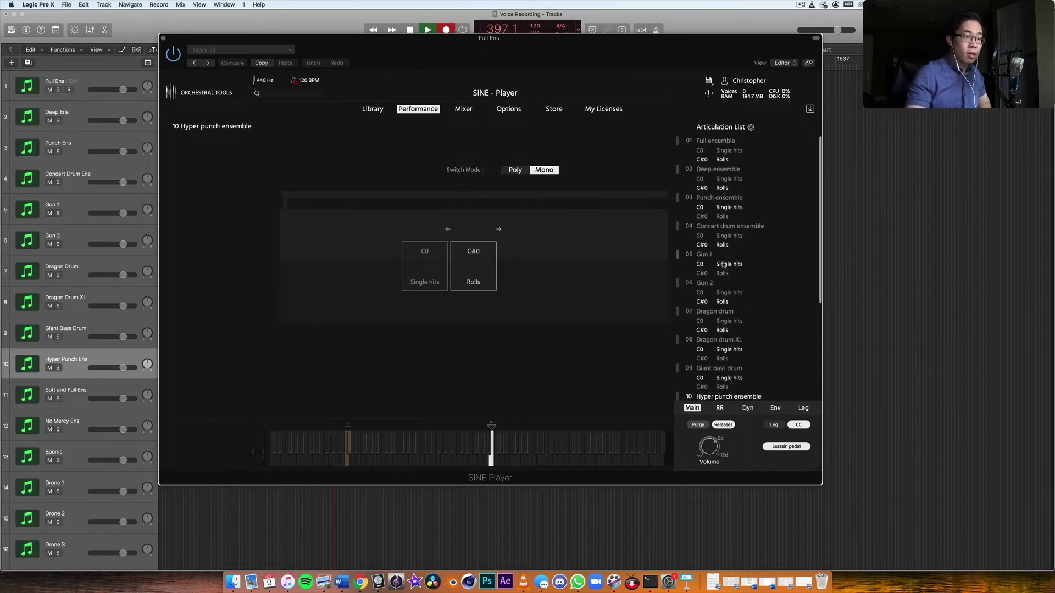
scroll(722, 265, "down", 5)
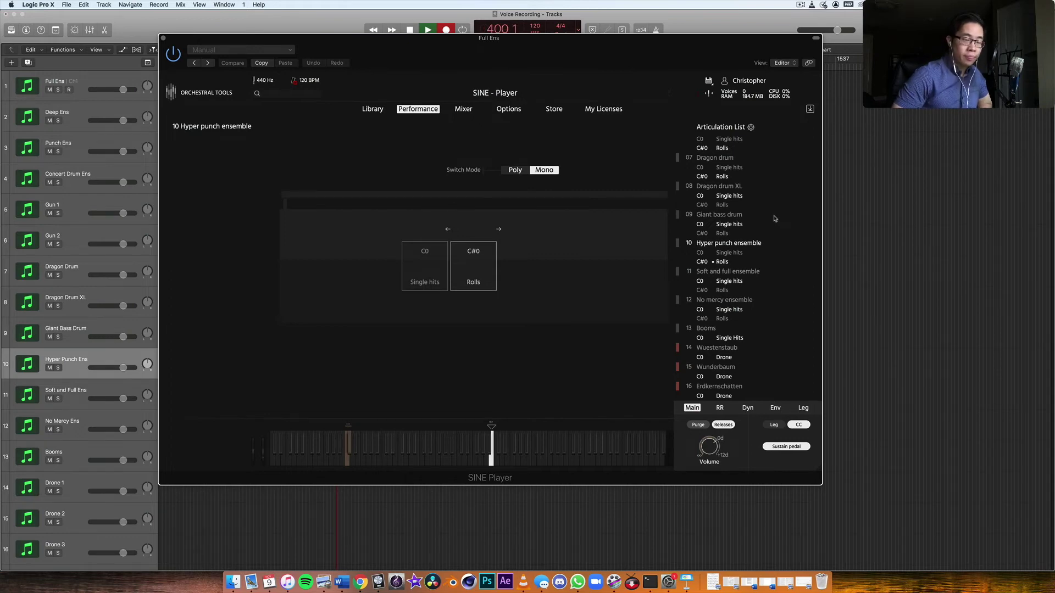
scroll(774, 220, "up", 1)
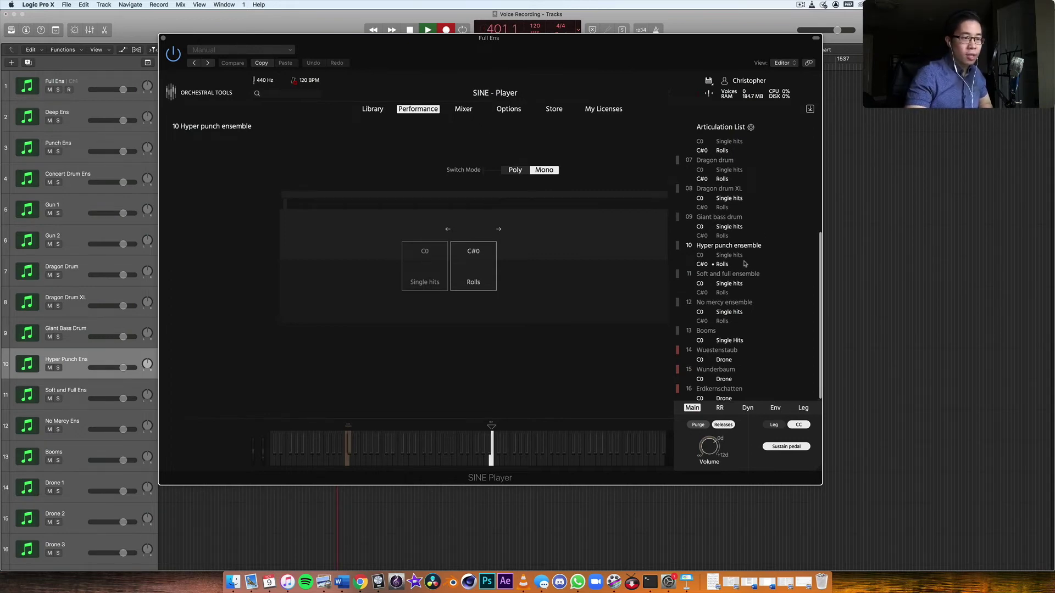
left_click(742, 273)
key("Down")
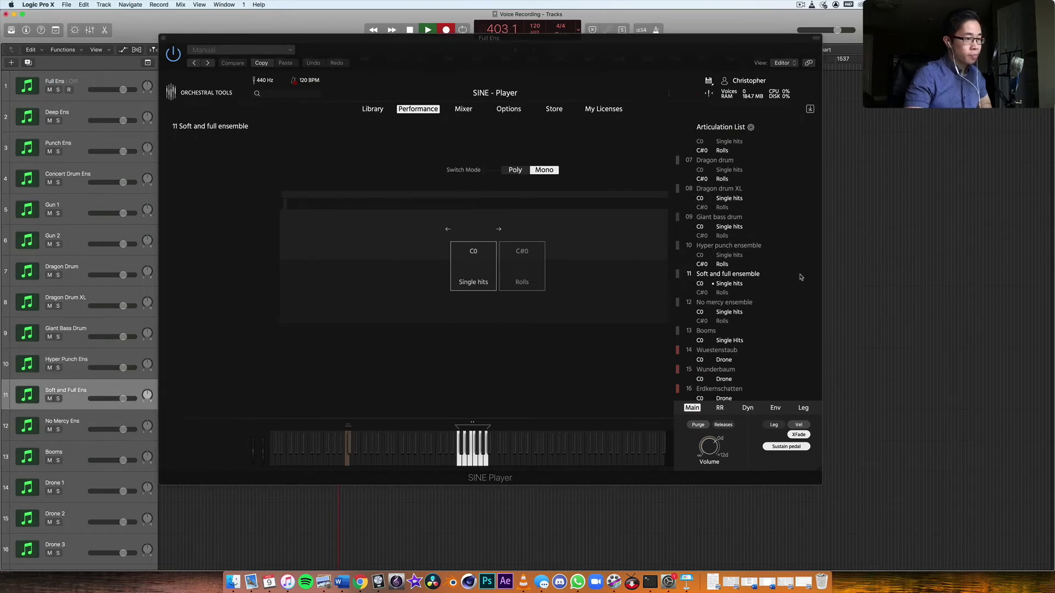
scroll(774, 296, "down", 1)
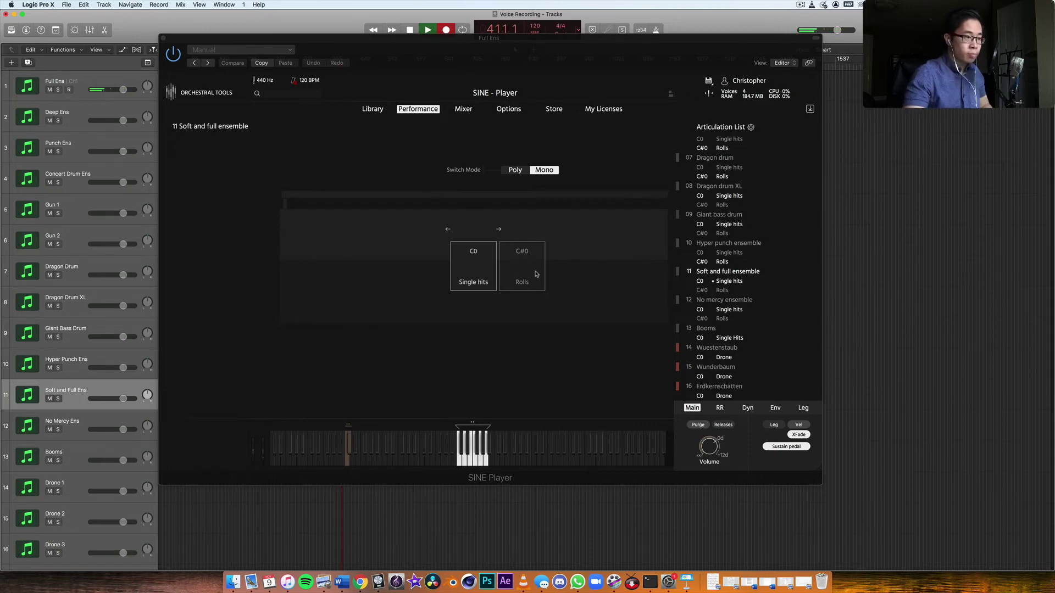
Select the No mercy ensemble in SINE Player together with the No Mercy Ens track
left_click(729, 305)
left_click(729, 303)
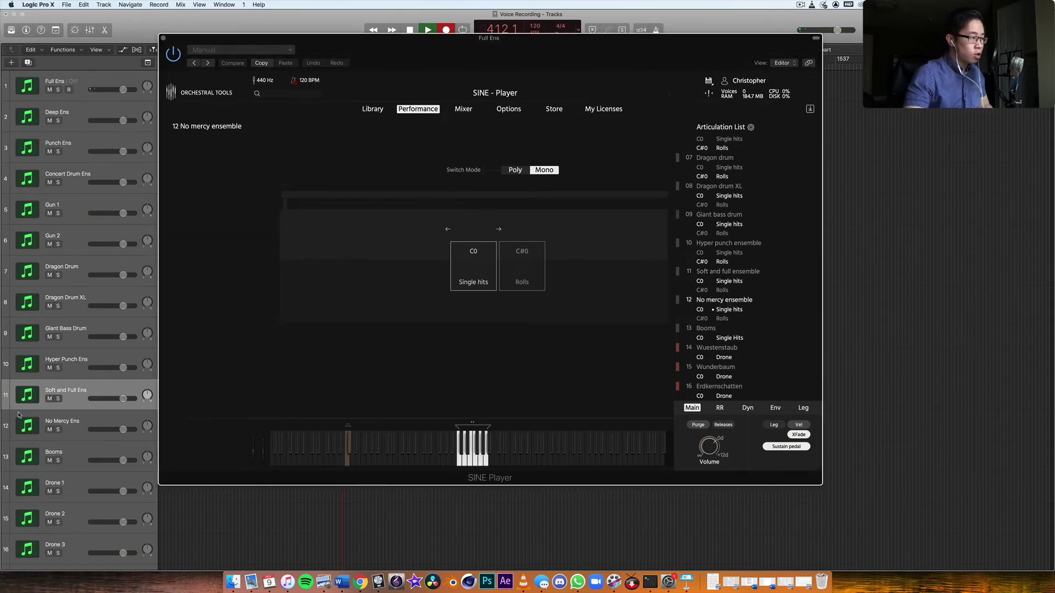
left_click(490, 270)
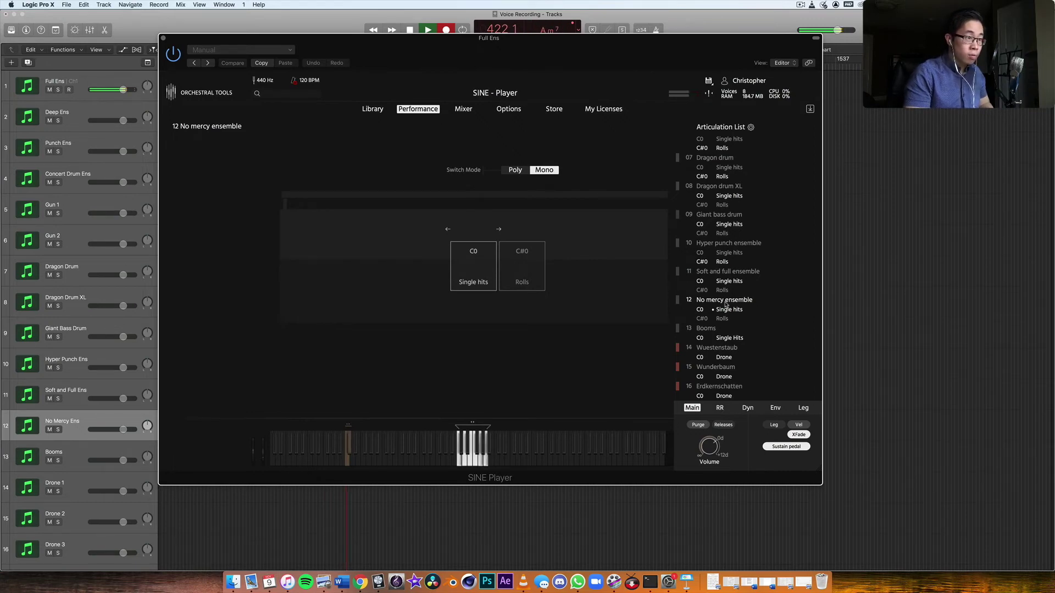
Check the ensemble and drone channels in the mixer, and select the Booms instrument with its matching Booms track in the performance view
left_click(463, 109)
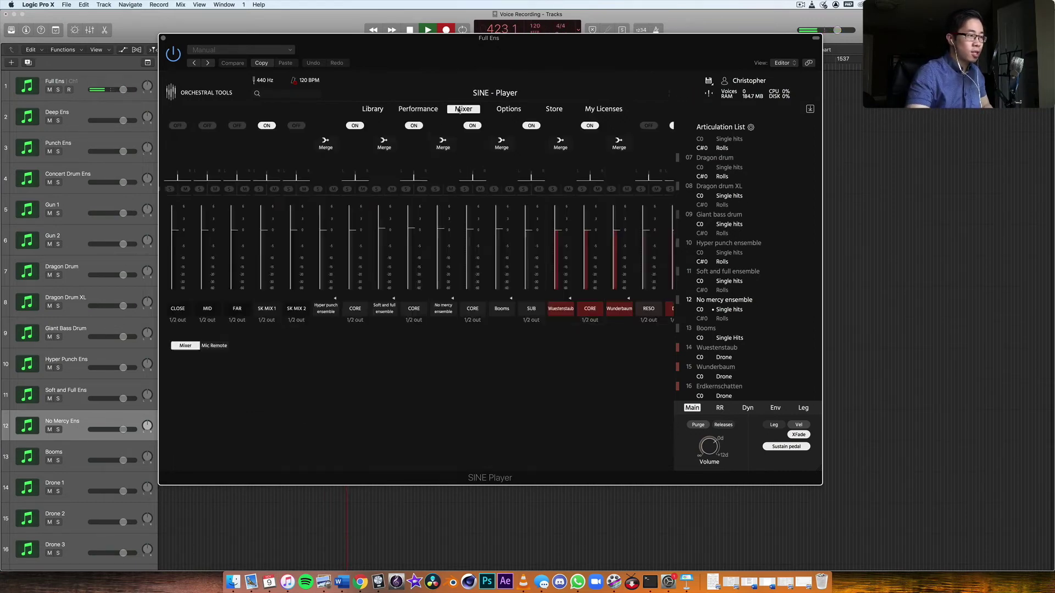
scroll(514, 236, "right", 3)
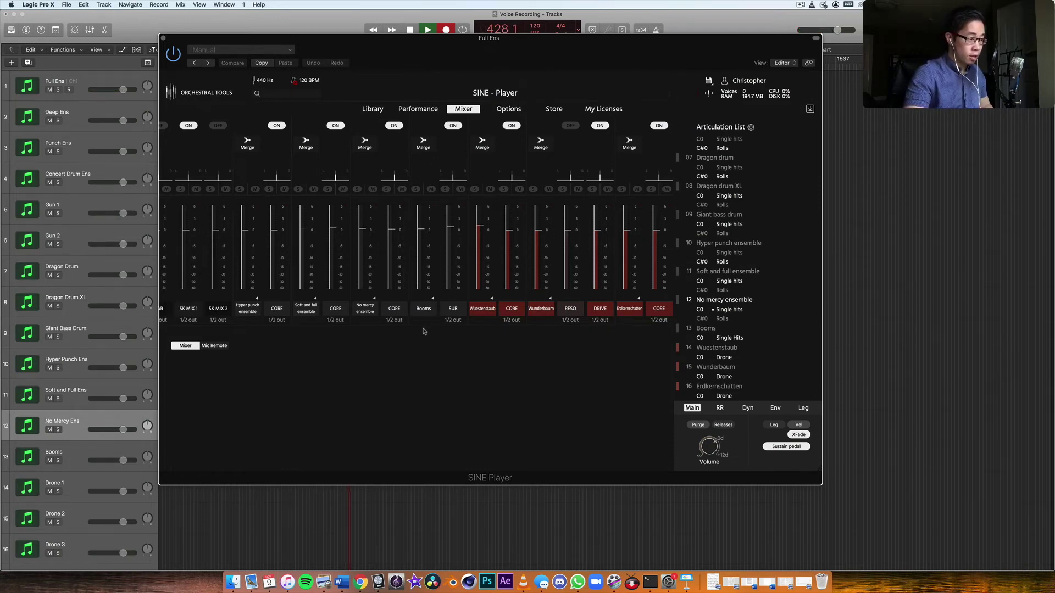
left_click(436, 111)
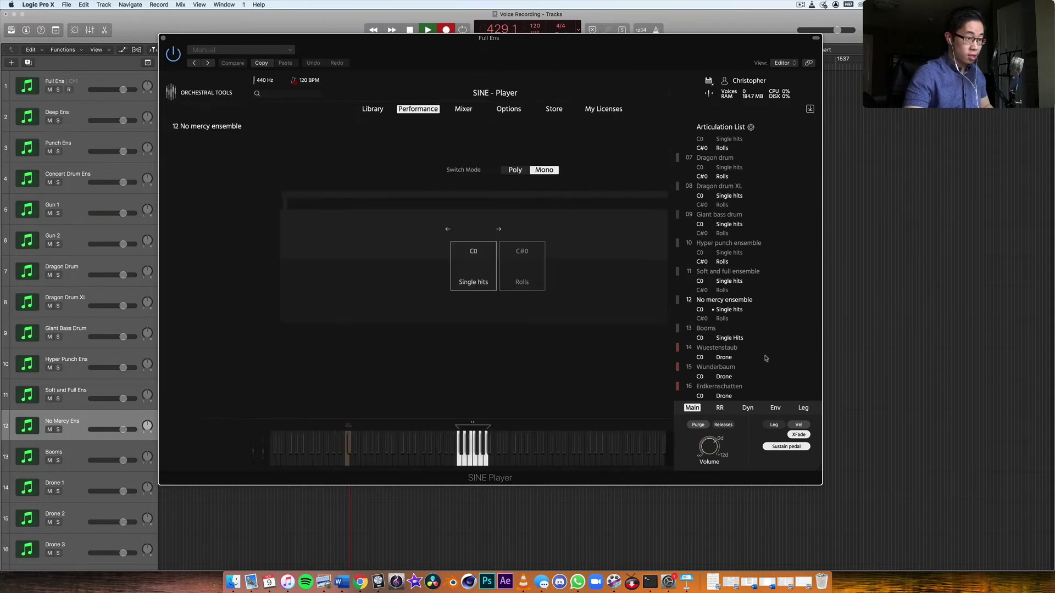
left_click(706, 331)
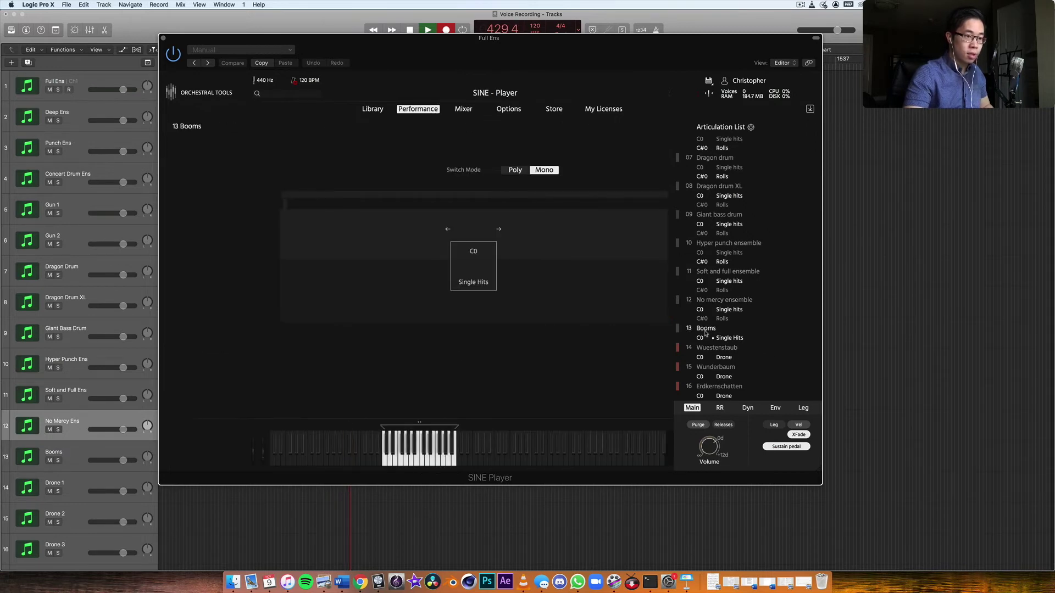
left_click(57, 457)
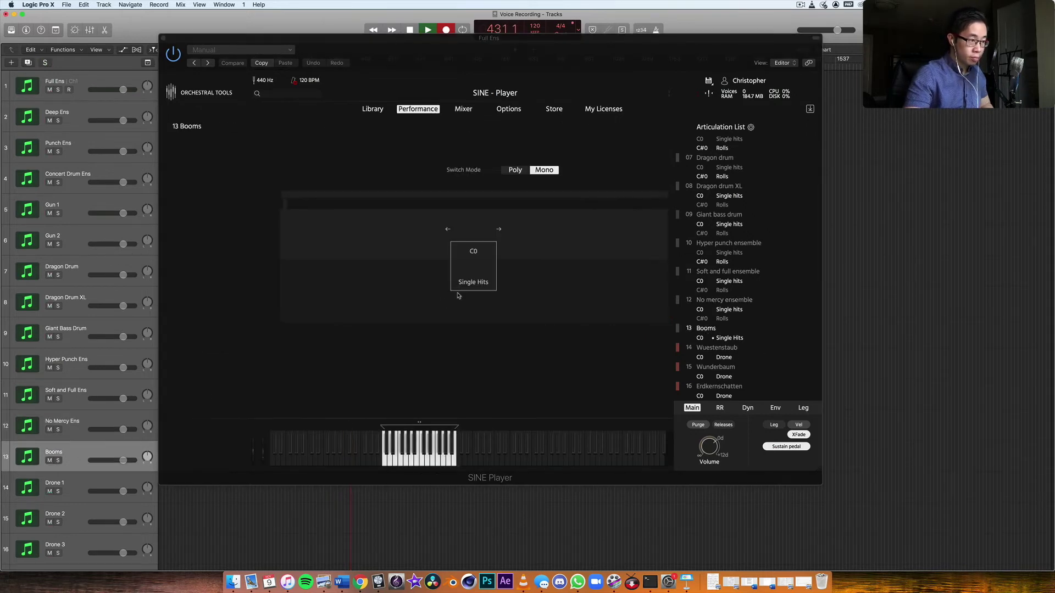
Select the Wuestenstaub drone in the articulation list together with the Drone 1 track
left_click(727, 339)
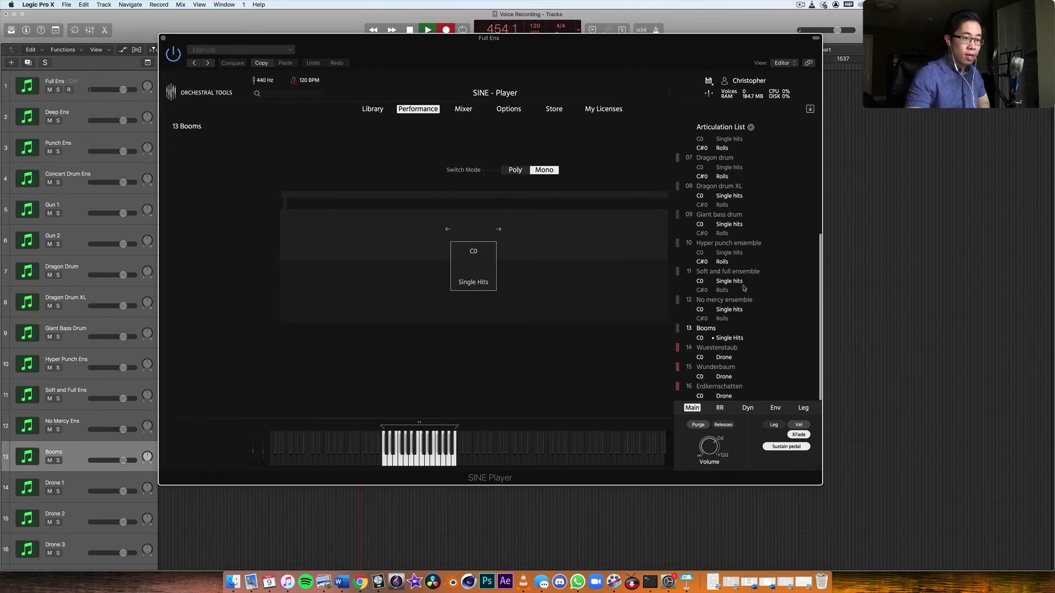
left_click(723, 357)
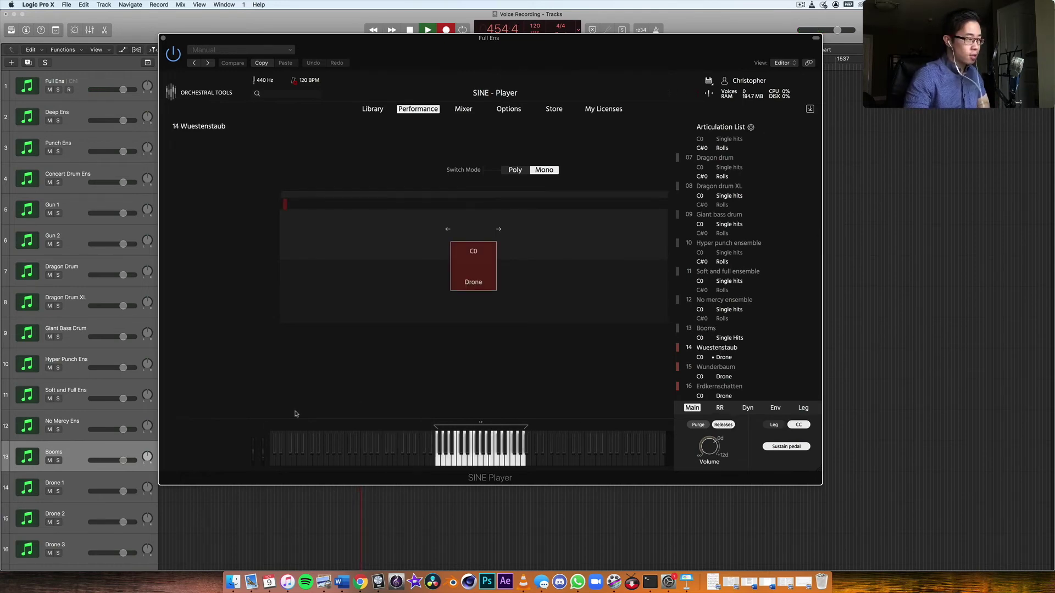
left_click(65, 492)
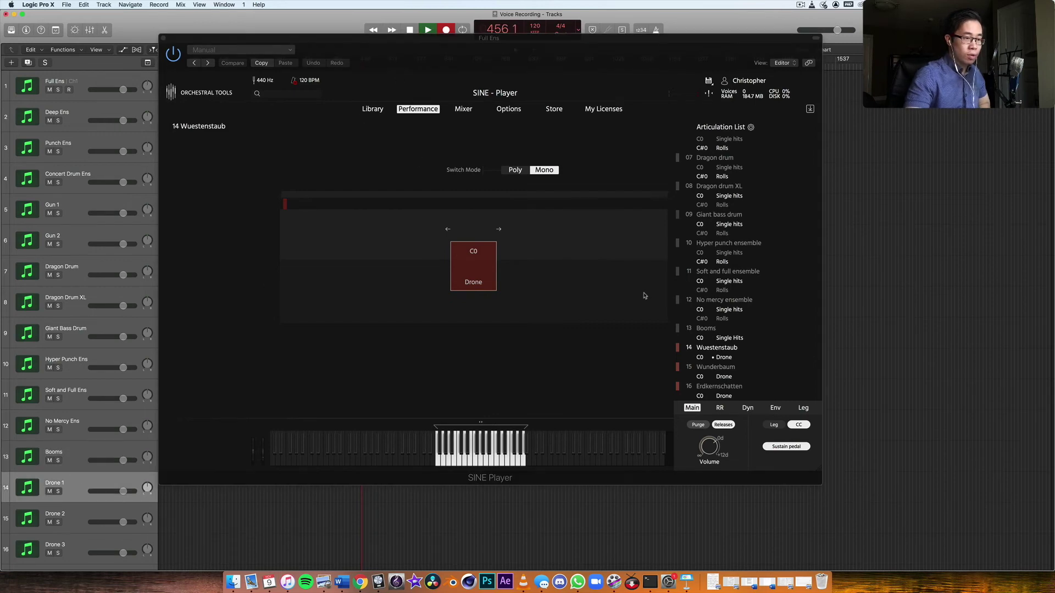
left_click(718, 358)
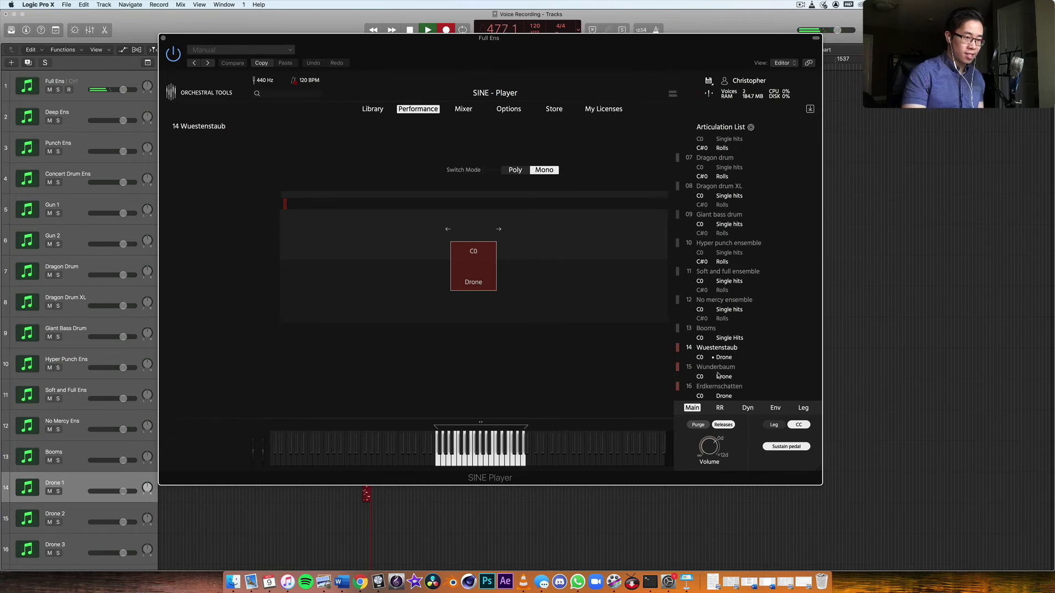
Select the Wunderbaum drone with the Drone 2 track, followed by the Erdkernschatten drone with the Drone 3 track
left_click(715, 372)
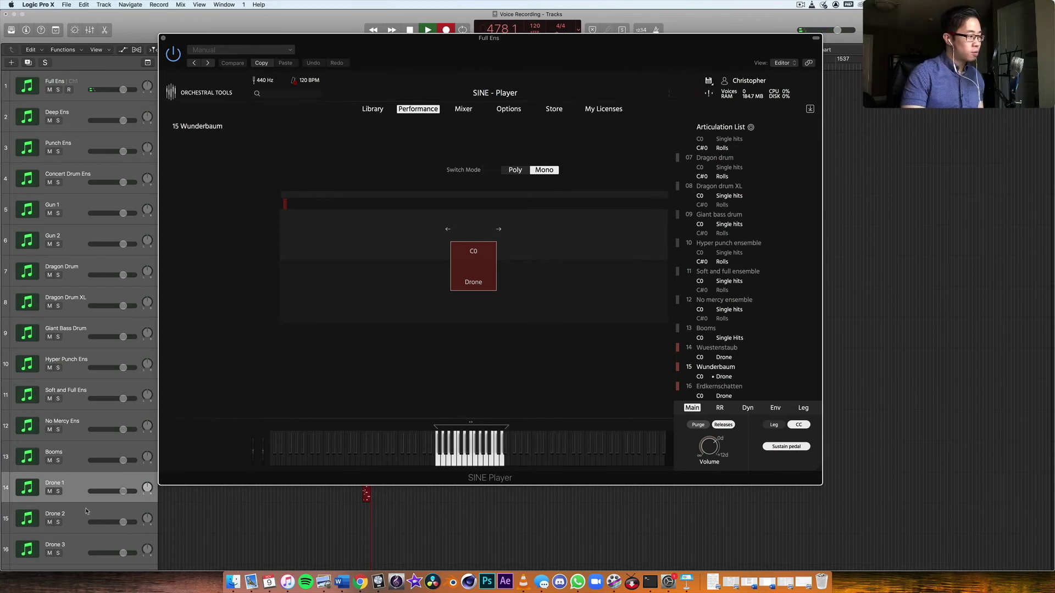
left_click(66, 518)
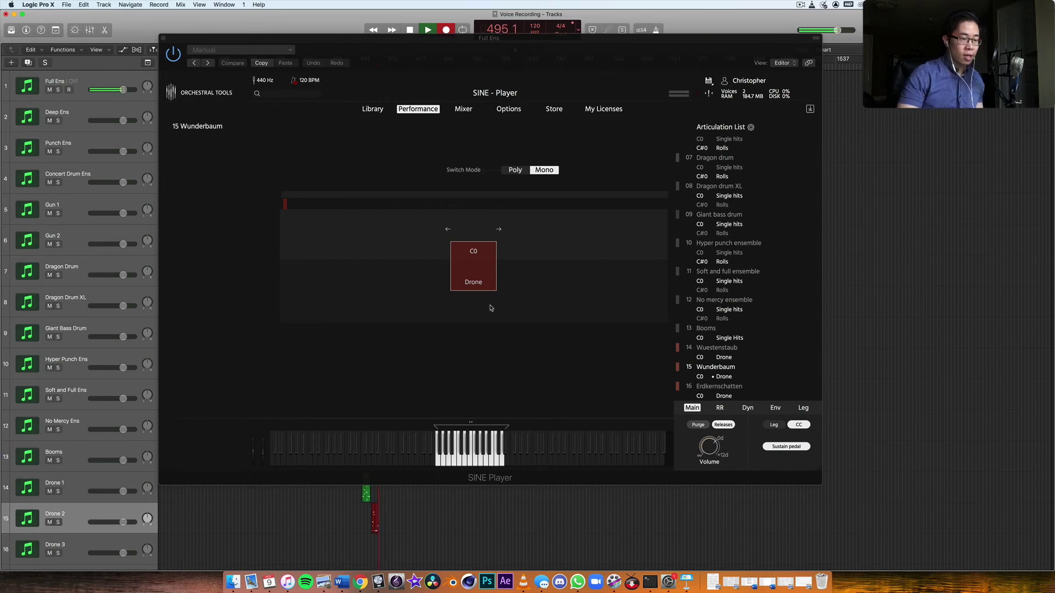
left_click(735, 386)
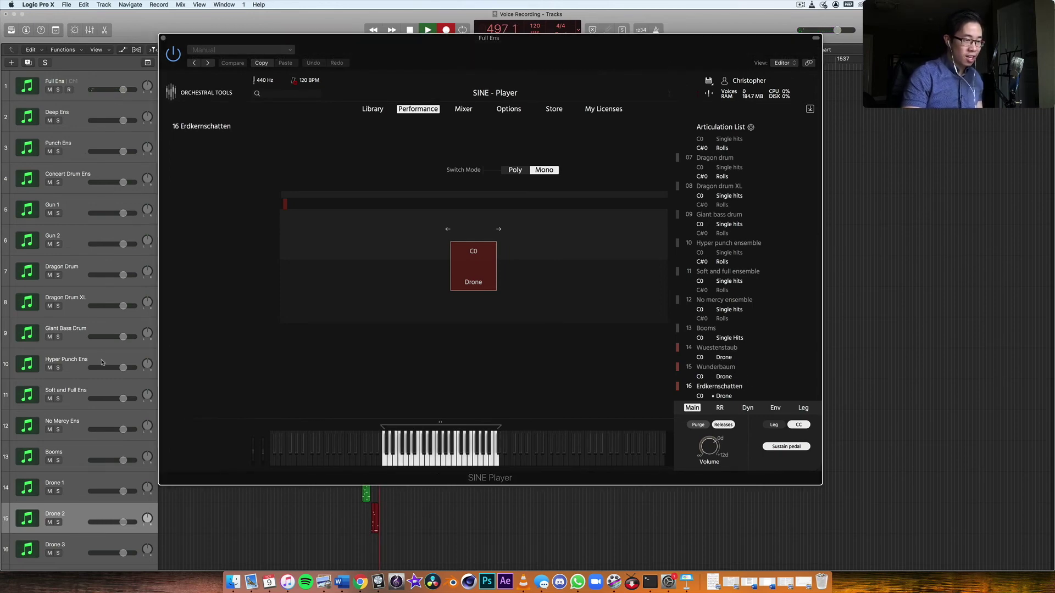
left_click(102, 538)
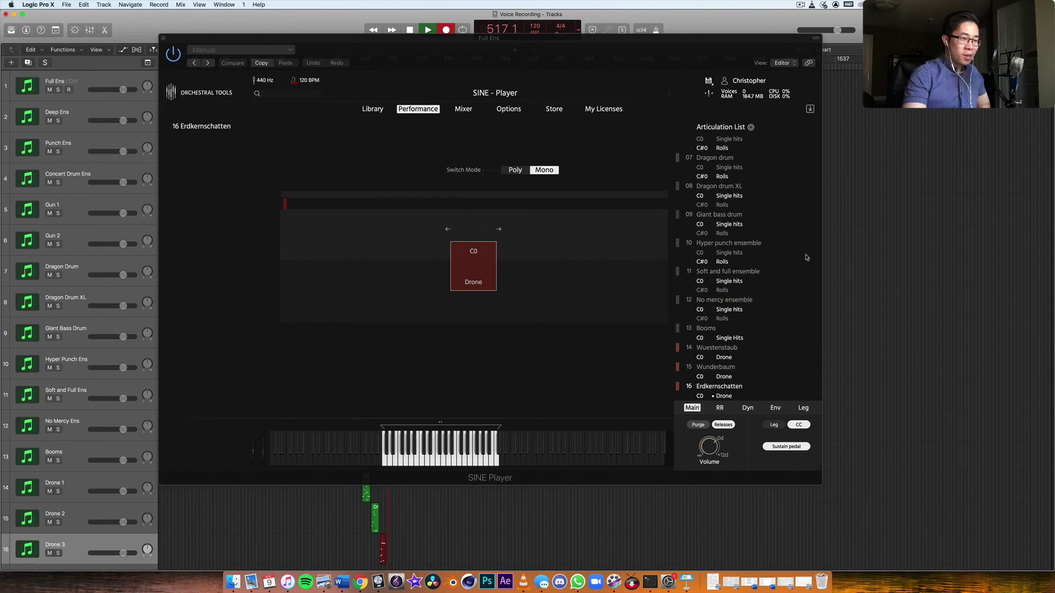
Select the Full Ens track and look through the whole articulation list, from the Full ensemble to the drones and back
scroll(765, 311, "up", 3)
scroll(761, 286, "up", 3)
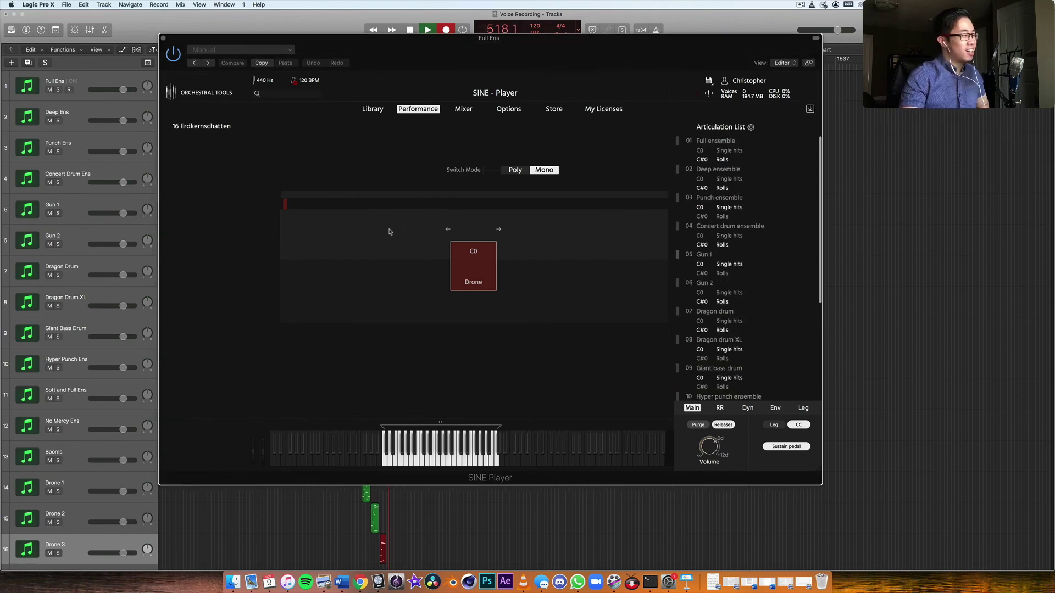
scroll(71, 138, "up", 1)
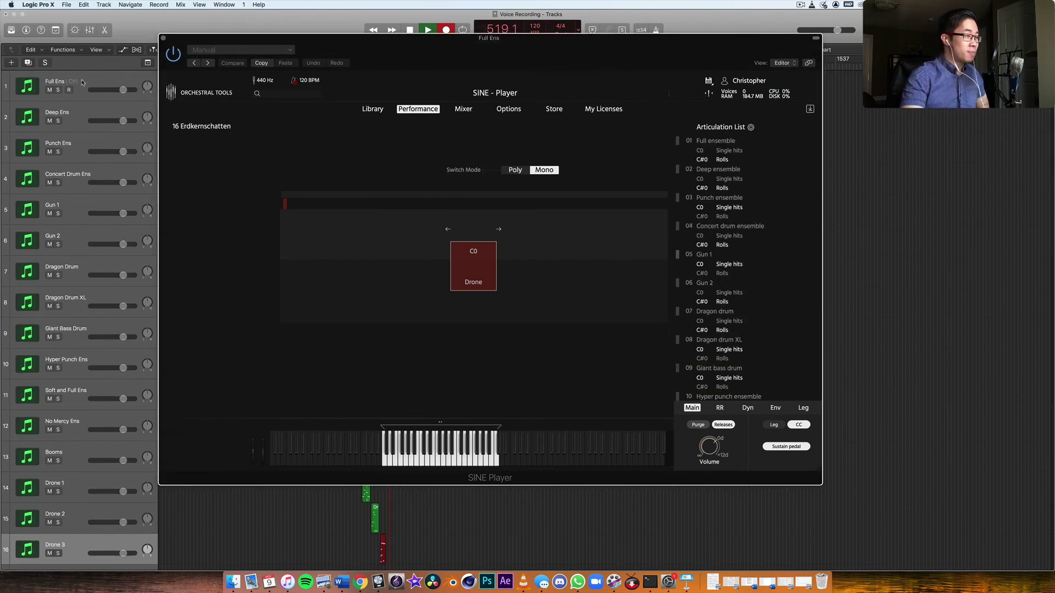
left_click(82, 82)
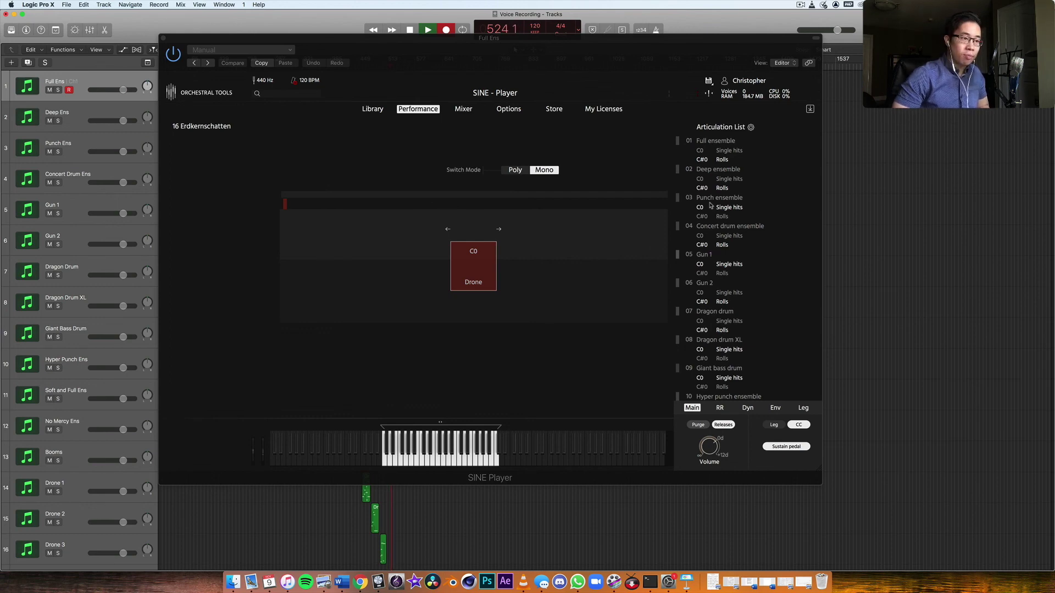
scroll(786, 167, "down", 5)
left_click(785, 168)
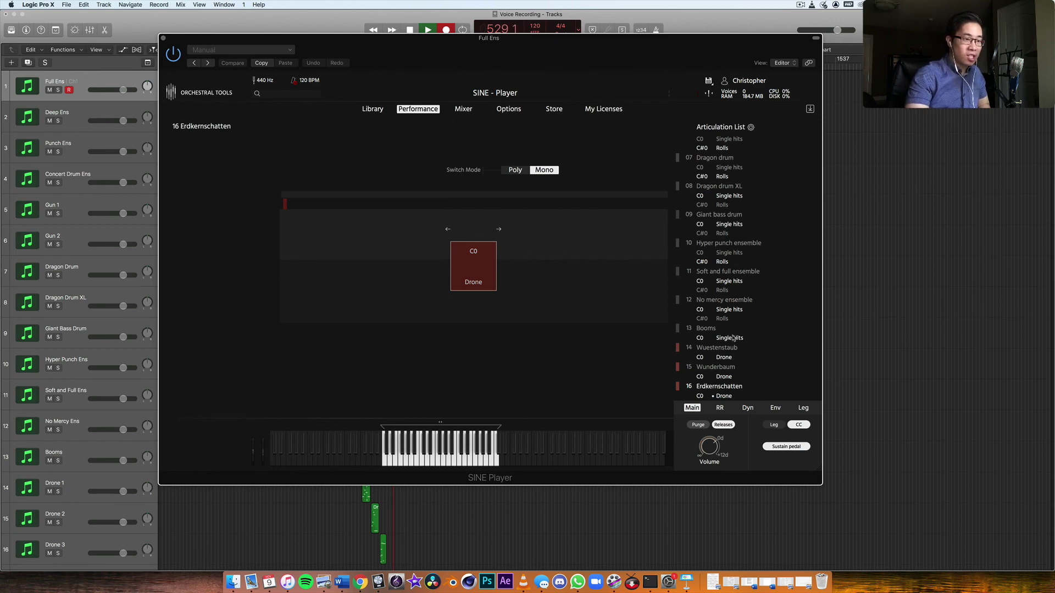
scroll(732, 337, "up", 5)
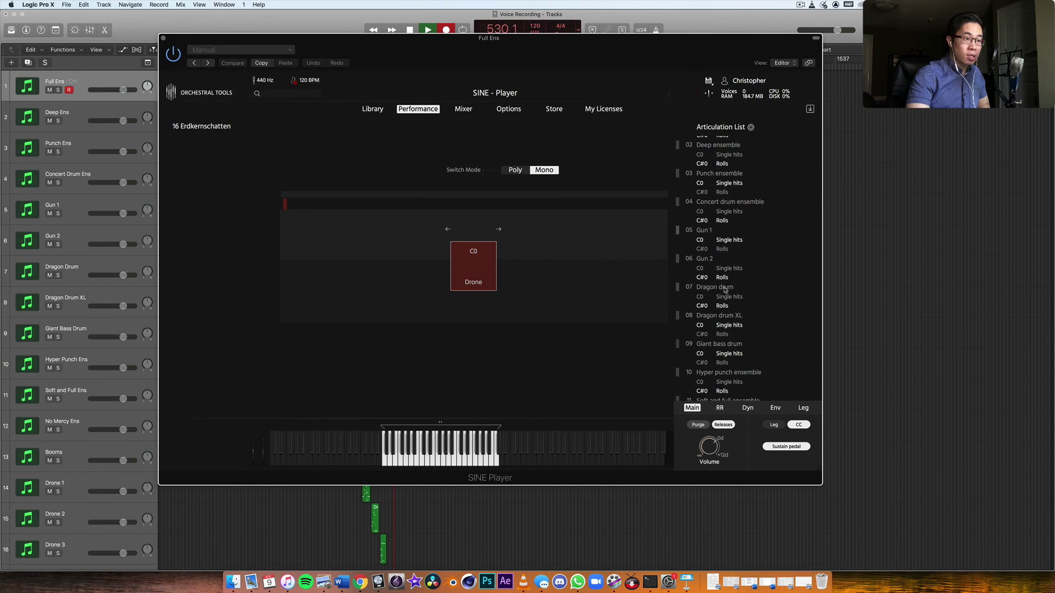
scroll(725, 291, "up", 1)
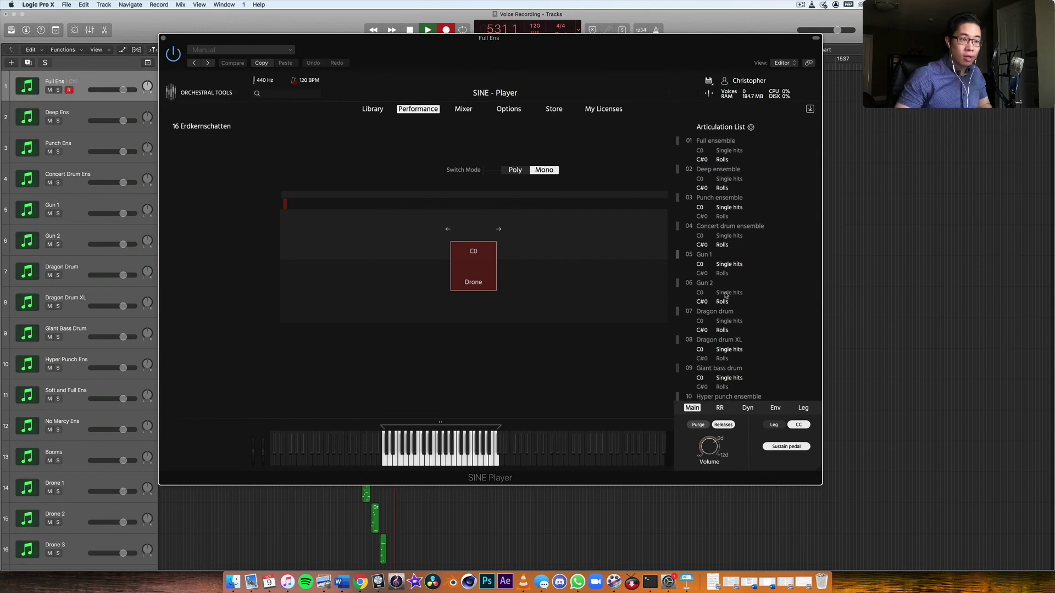